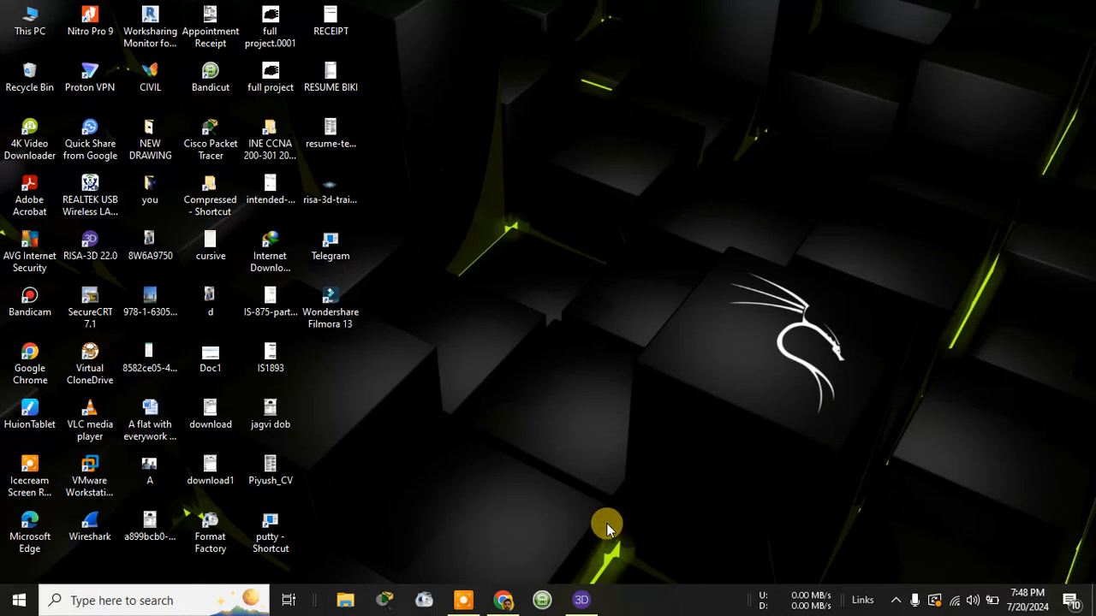
Step: Close the open RISA-3D session, relaunch the program in demo mode and dismiss the startup notices
{"action": "left_click", "coordinate": [582, 602]}
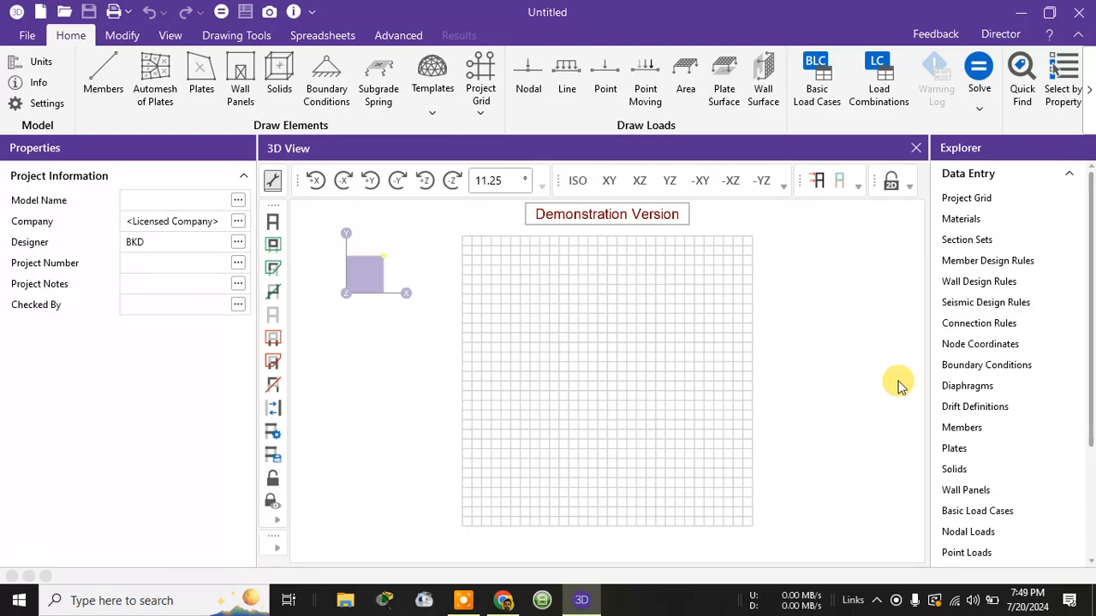
{"action": "left_click", "coordinate": [1080, 12]}
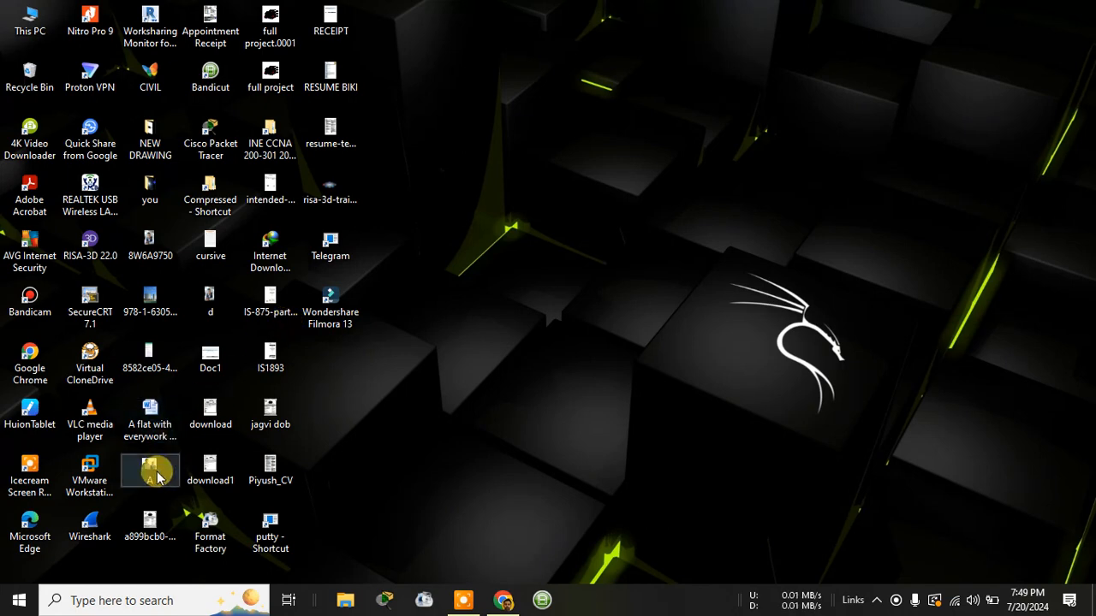
{"action": "double_click", "coordinate": [98, 252]}
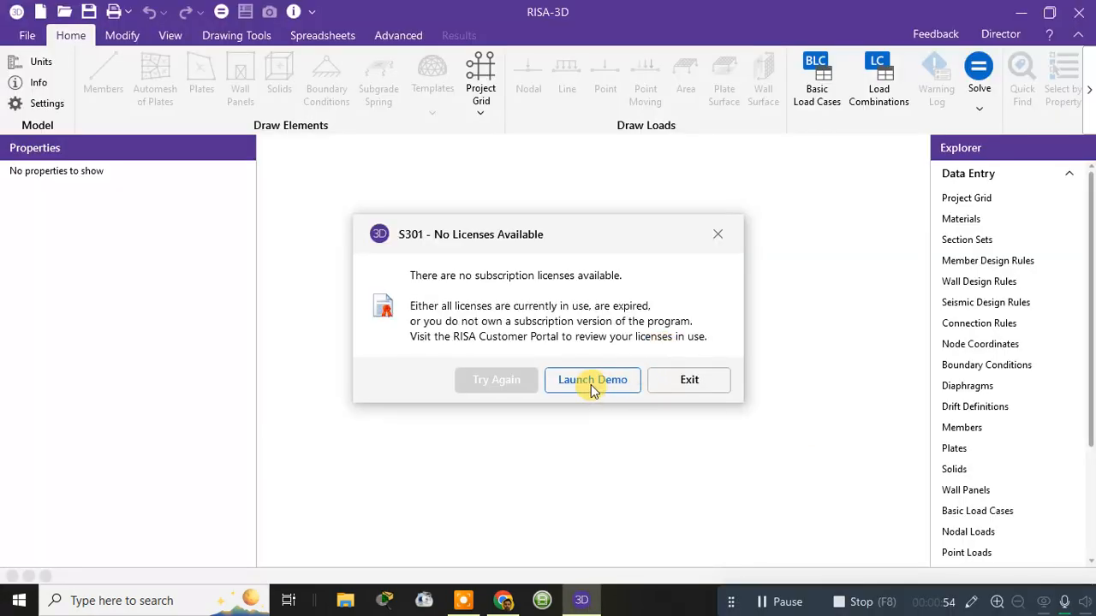
{"action": "left_click", "coordinate": [591, 382]}
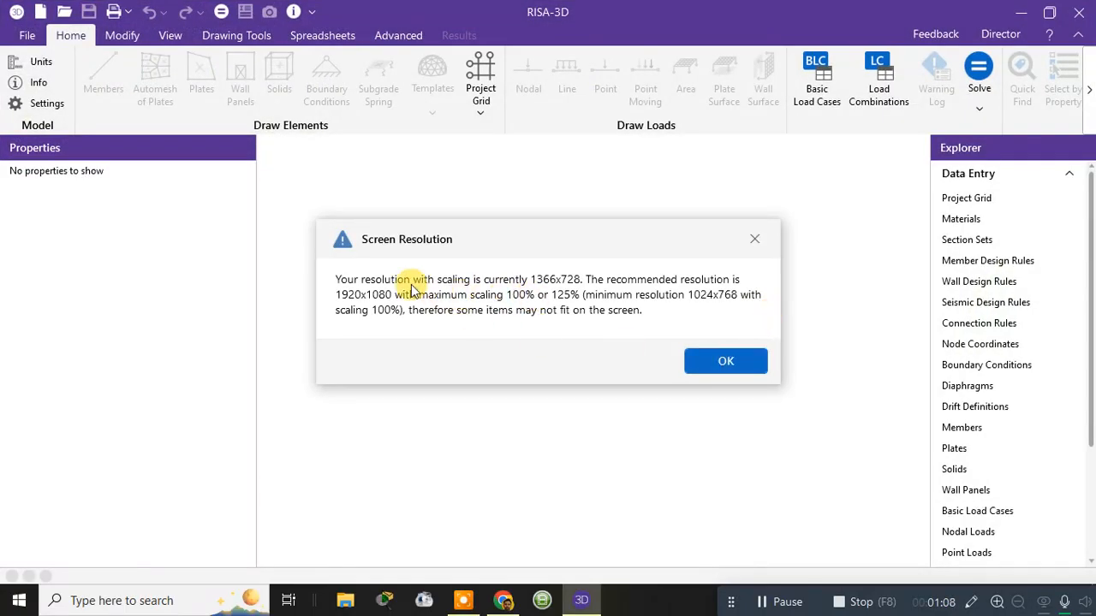
{"action": "left_click", "coordinate": [719, 355]}
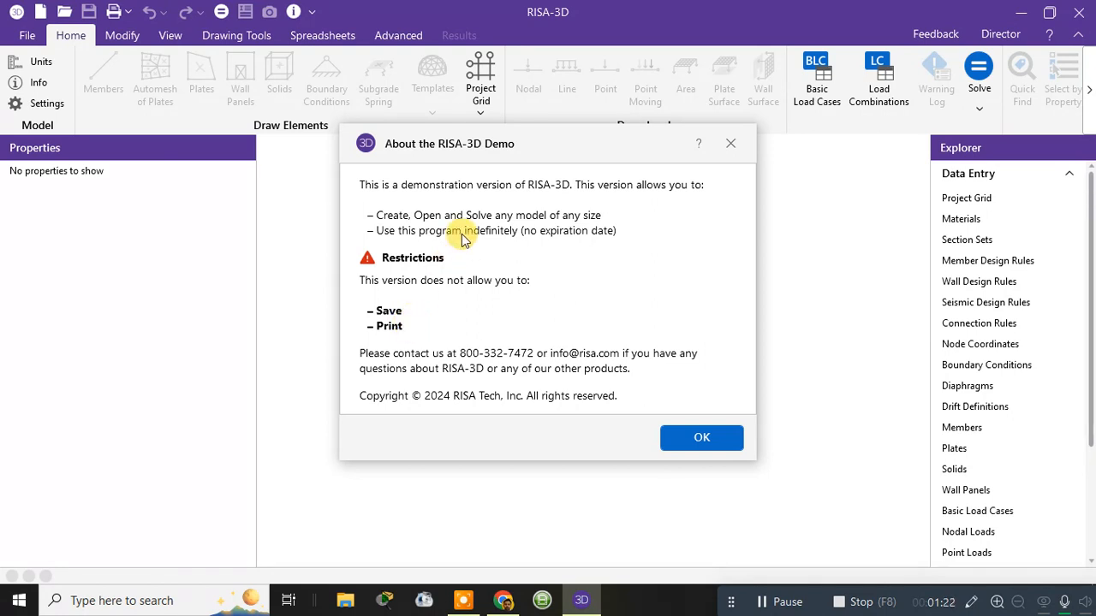
{"action": "left_click", "coordinate": [682, 433]}
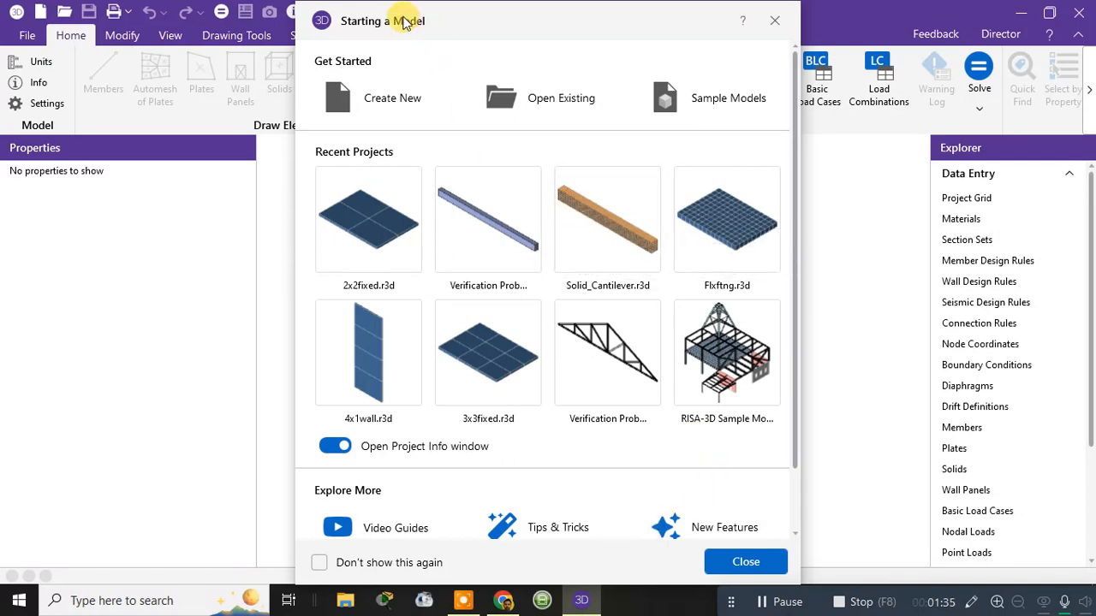
Step: Create a new model and accept the default project information
{"action": "left_click_drag", "start_coordinate": [438, 23], "coordinate": [447, 23]}
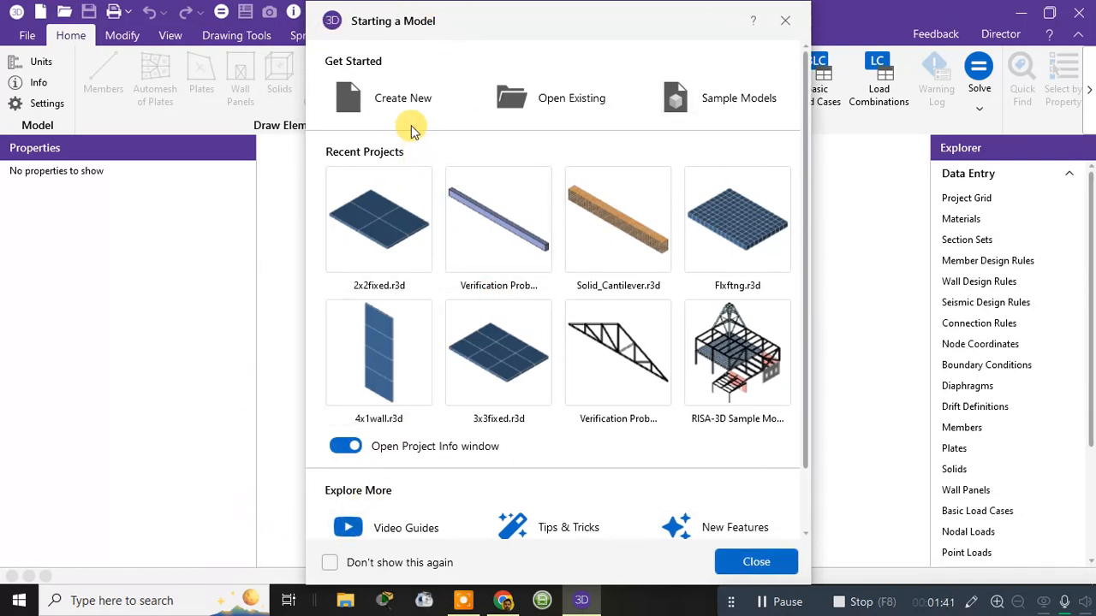
{"action": "left_click", "coordinate": [393, 109]}
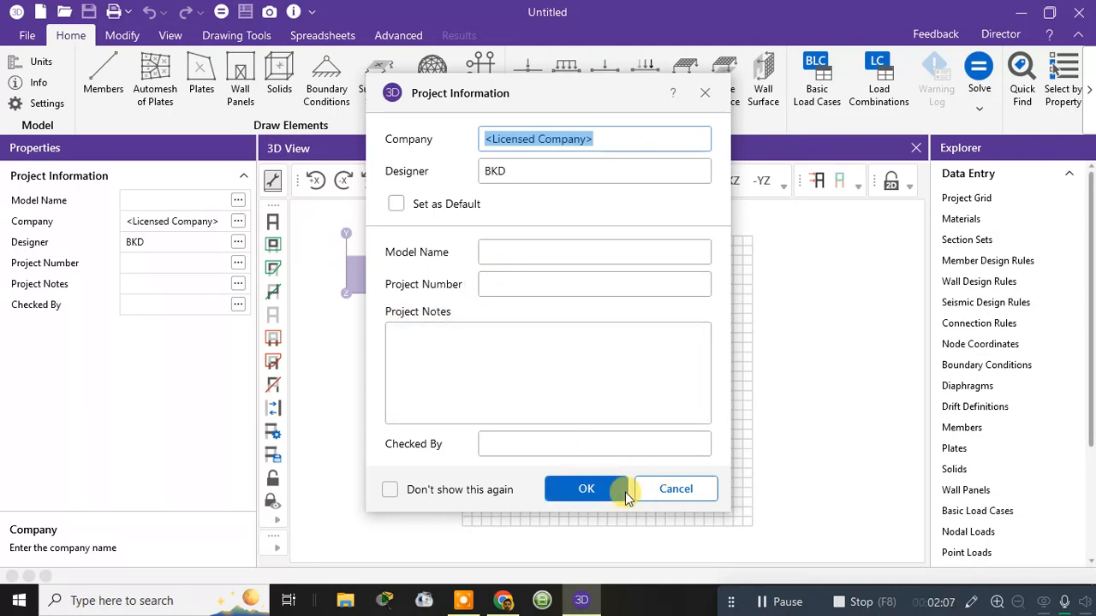
{"action": "left_click", "coordinate": [603, 496]}
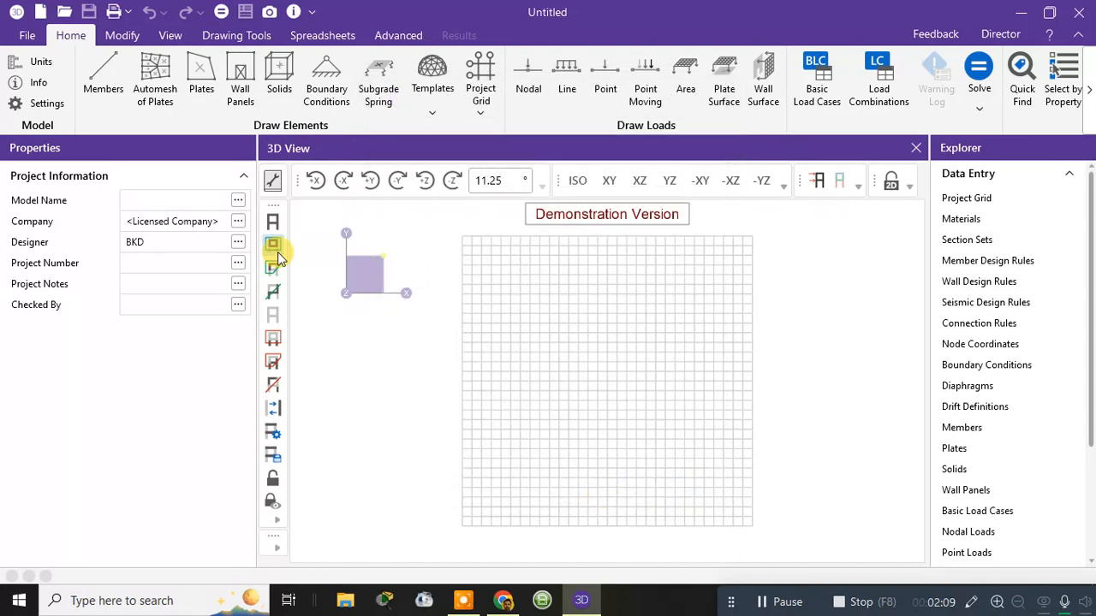
Step: Compare the imperial and metric unit presets and apply Standard Metric units to the model
{"action": "left_click", "coordinate": [35, 64]}
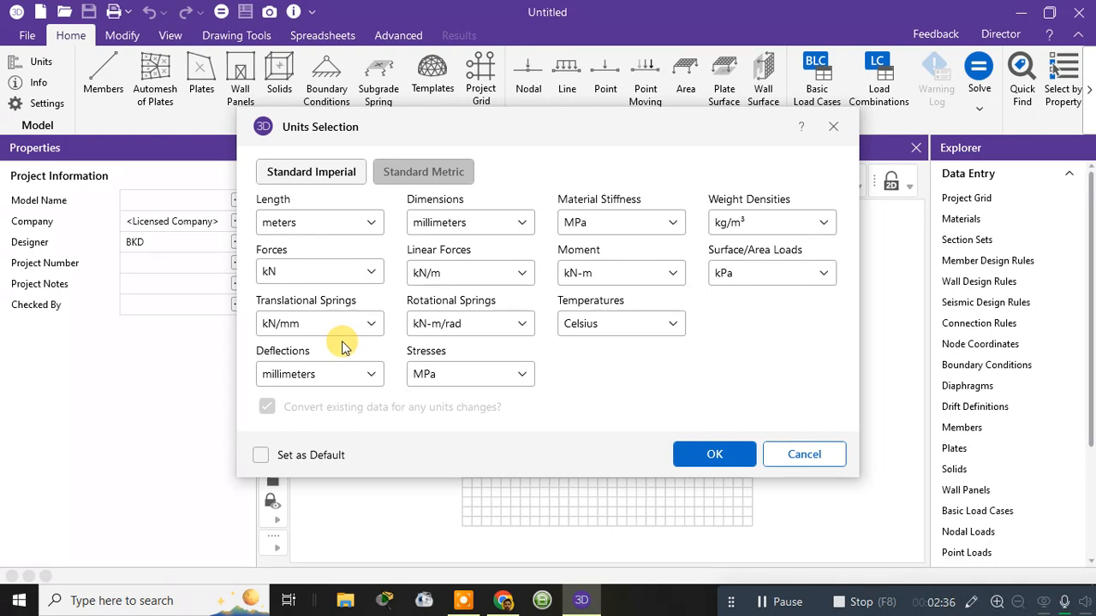
{"action": "left_click", "coordinate": [324, 178]}
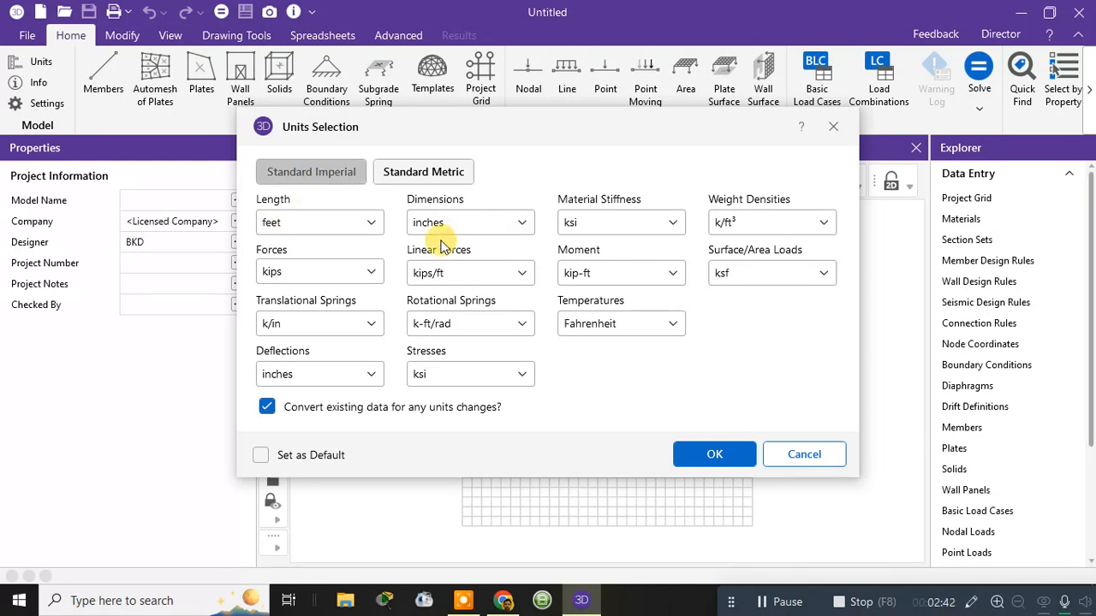
{"action": "left_click", "coordinate": [420, 173]}
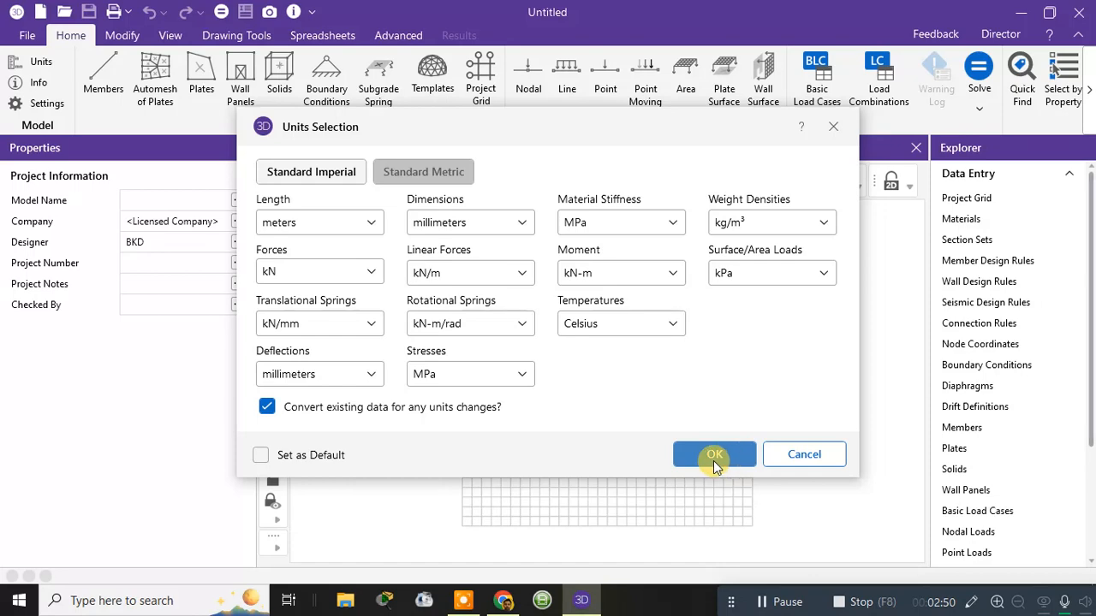
{"action": "left_click", "coordinate": [714, 459]}
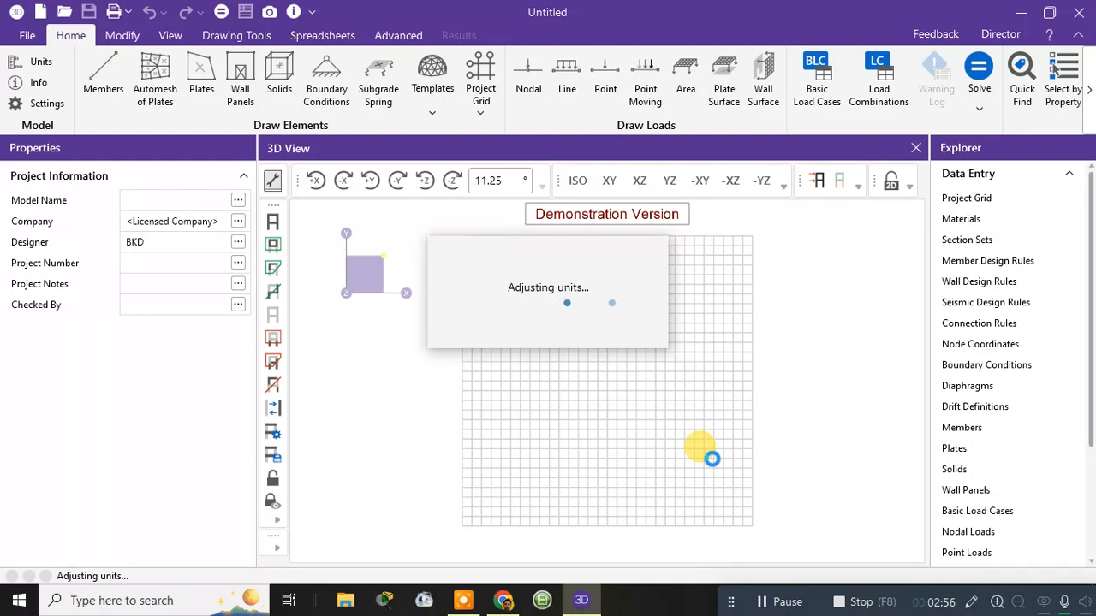
Step: Change the background color of the 3D view to Black in the application settings
{"action": "left_click", "coordinate": [26, 37]}
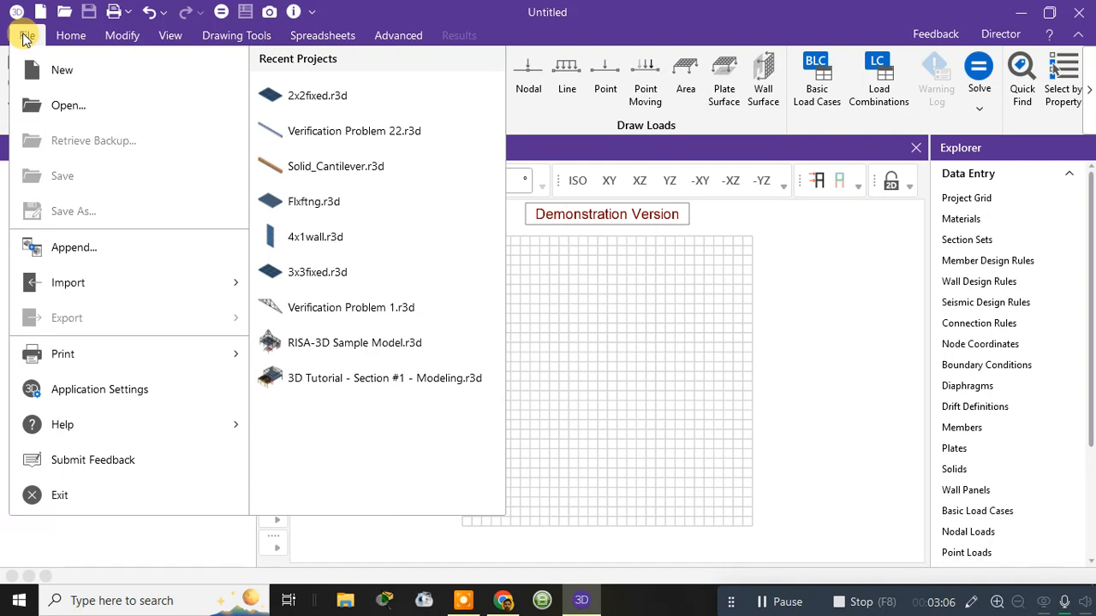
{"action": "left_click", "coordinate": [112, 392]}
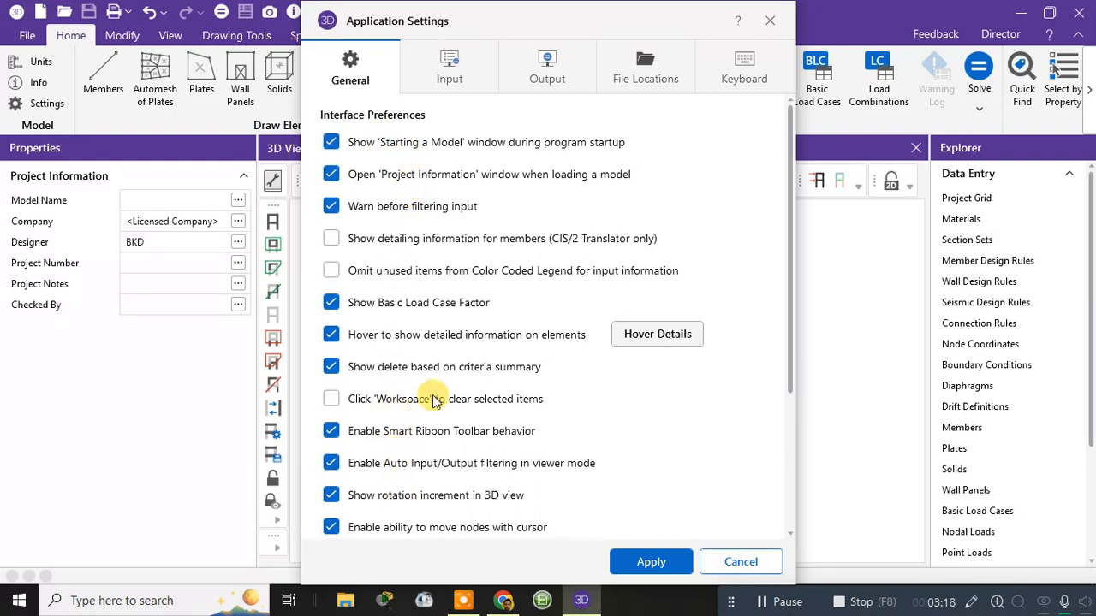
{"action": "scroll", "coordinate": [432, 343], "scroll_direction": "down", "scroll_amount": 3}
{"action": "scroll", "coordinate": [444, 291], "scroll_direction": "down", "scroll_amount": 2}
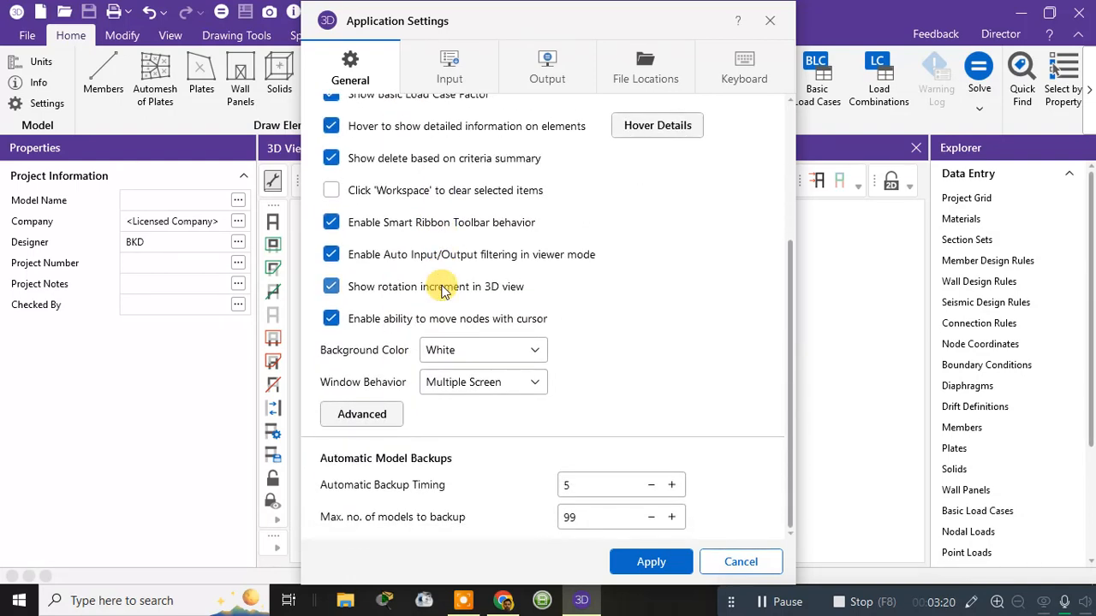
{"action": "left_click_drag", "start_coordinate": [554, 25], "coordinate": [741, 30]}
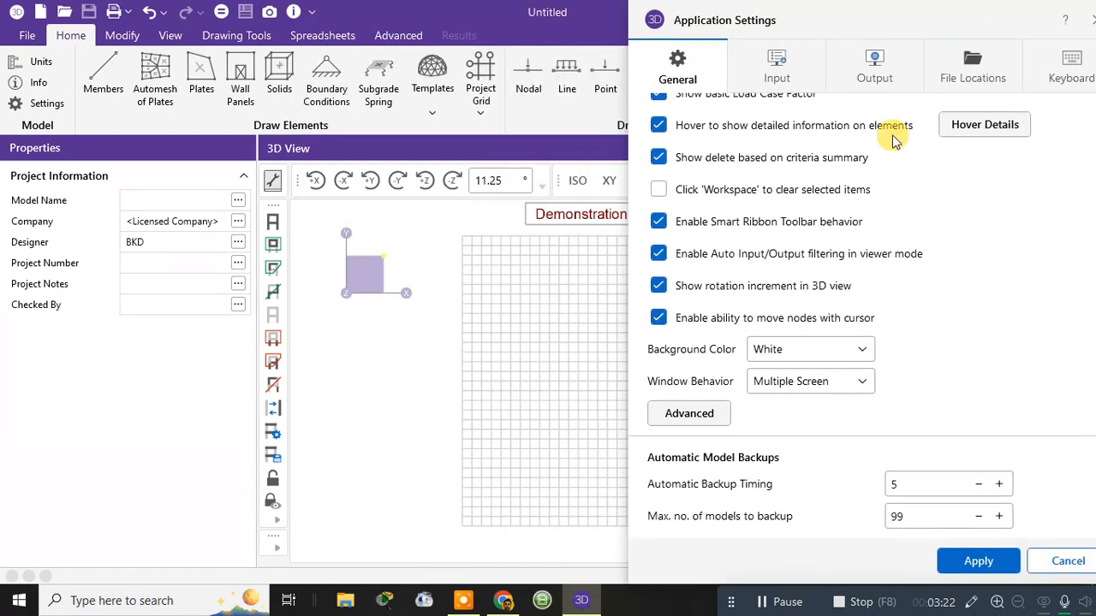
{"action": "left_click", "coordinate": [786, 359]}
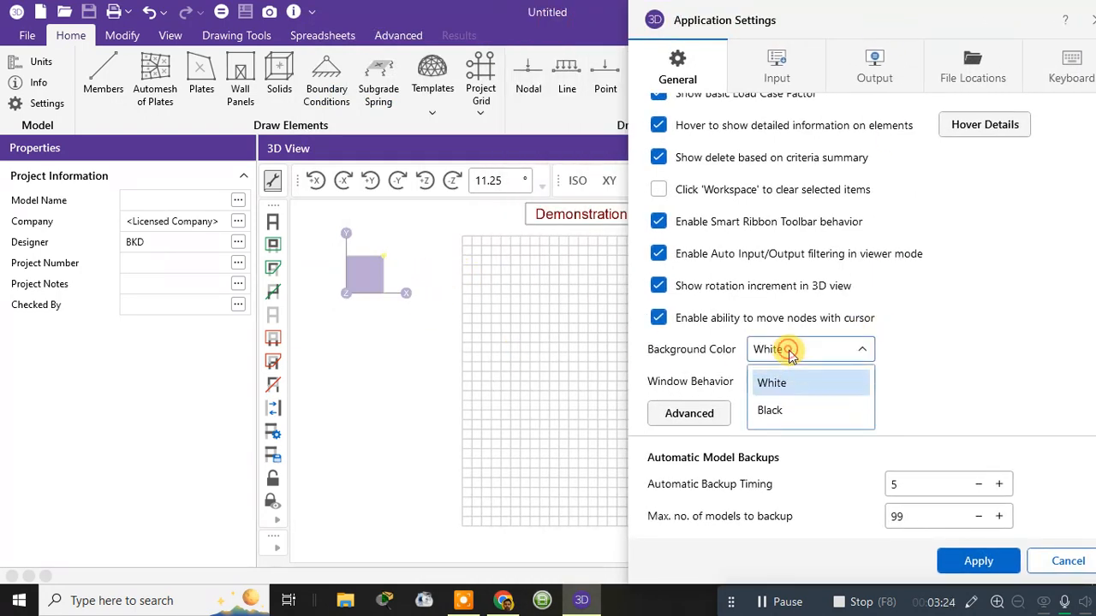
{"action": "left_click", "coordinate": [770, 411]}
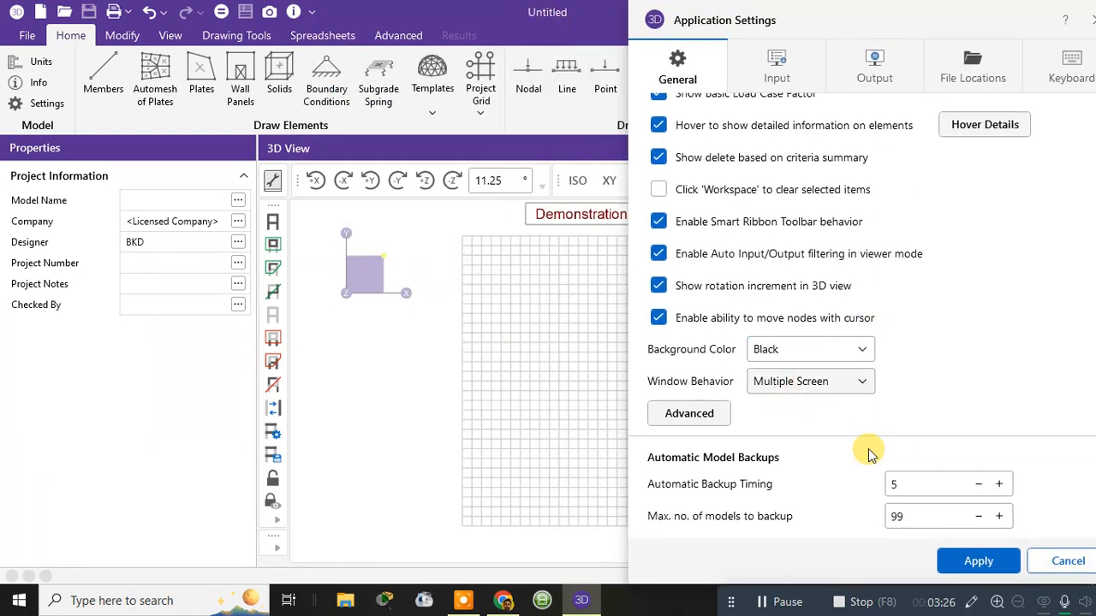
{"action": "left_click", "coordinate": [986, 564]}
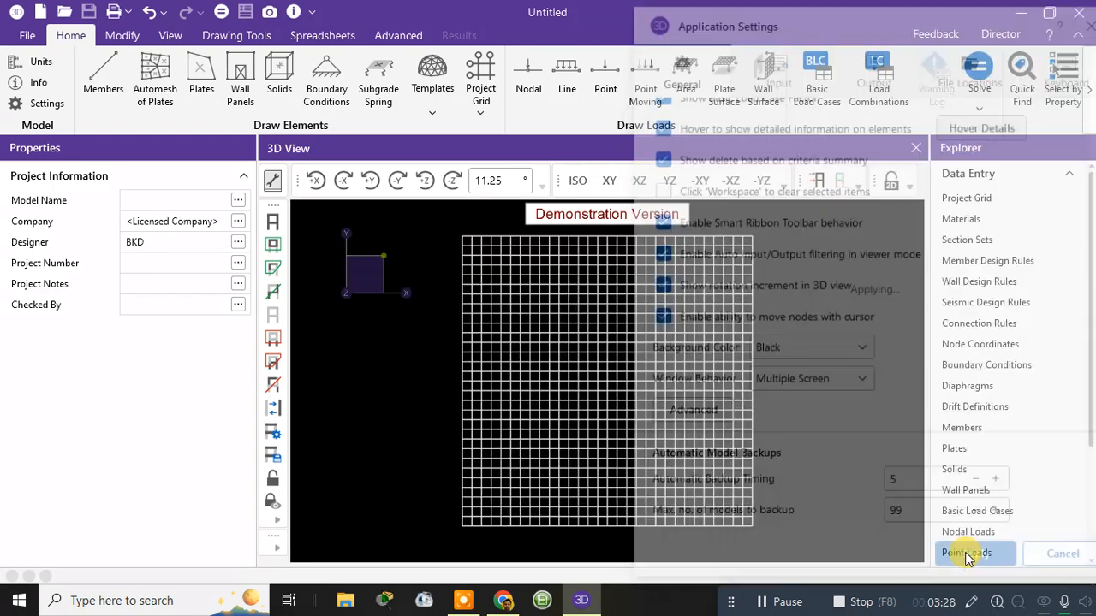
Step: Reopen the application settings and review the available Window Behavior options
{"action": "left_click", "coordinate": [27, 36]}
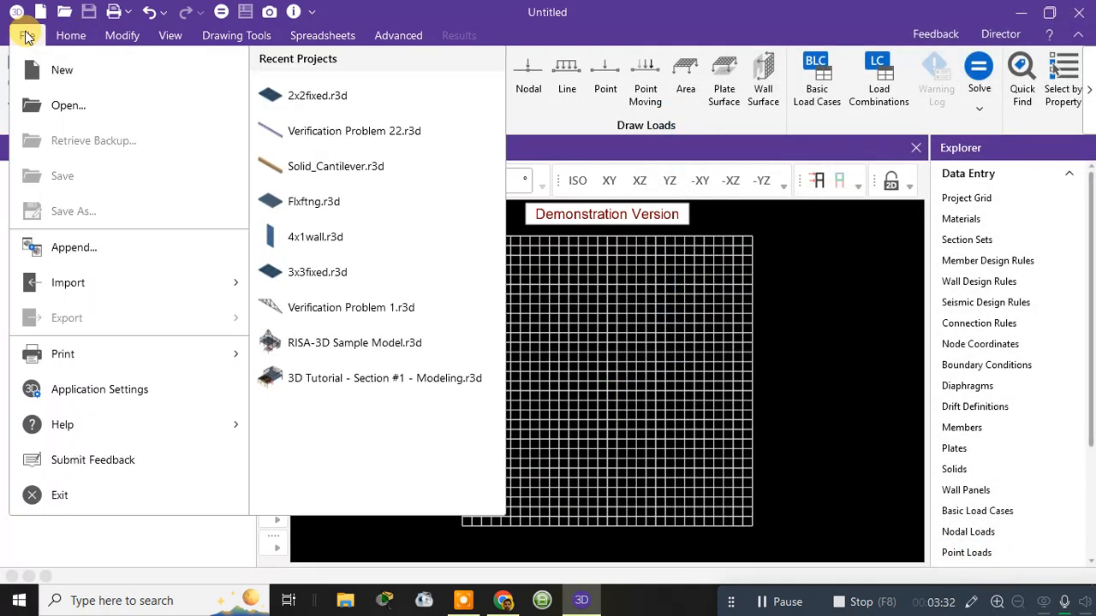
{"action": "left_click", "coordinate": [119, 394]}
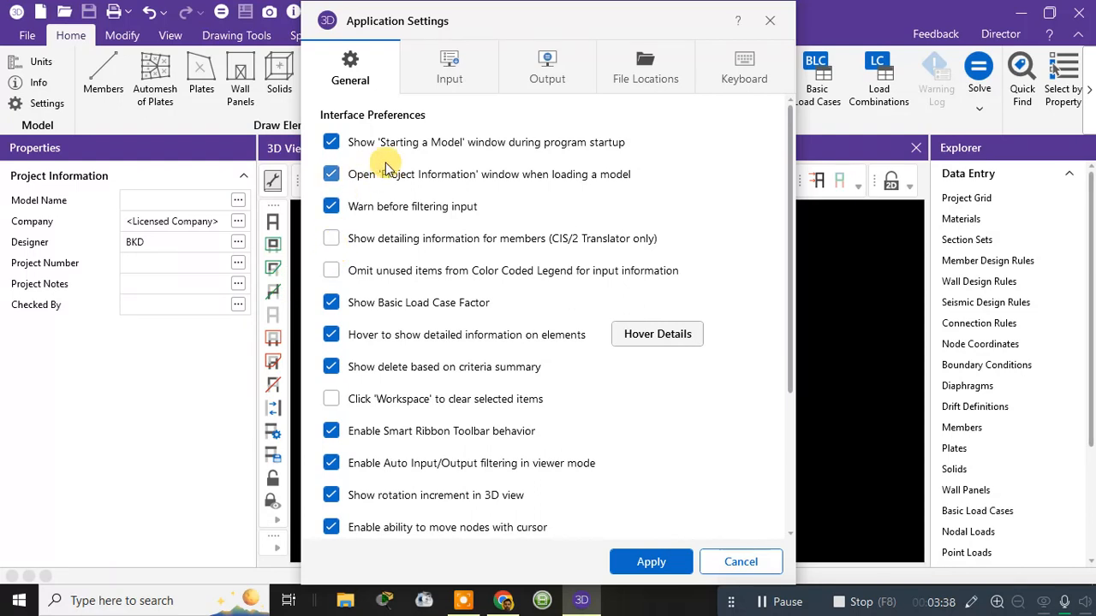
{"action": "scroll", "coordinate": [385, 169], "scroll_direction": "down", "scroll_amount": 5}
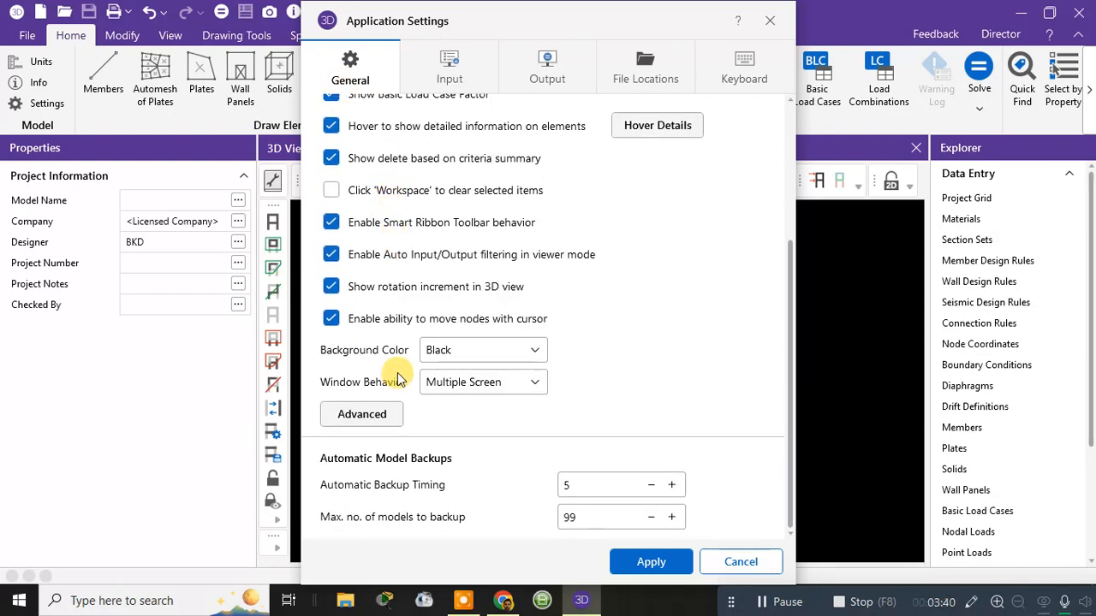
{"action": "left_click", "coordinate": [488, 387]}
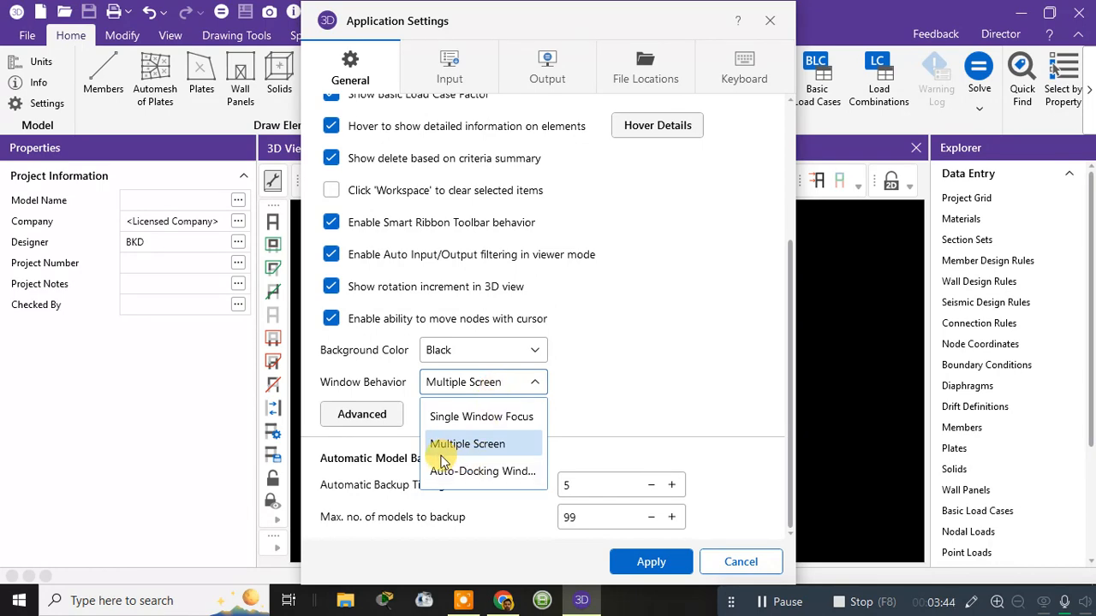
{"action": "left_click", "coordinate": [582, 394]}
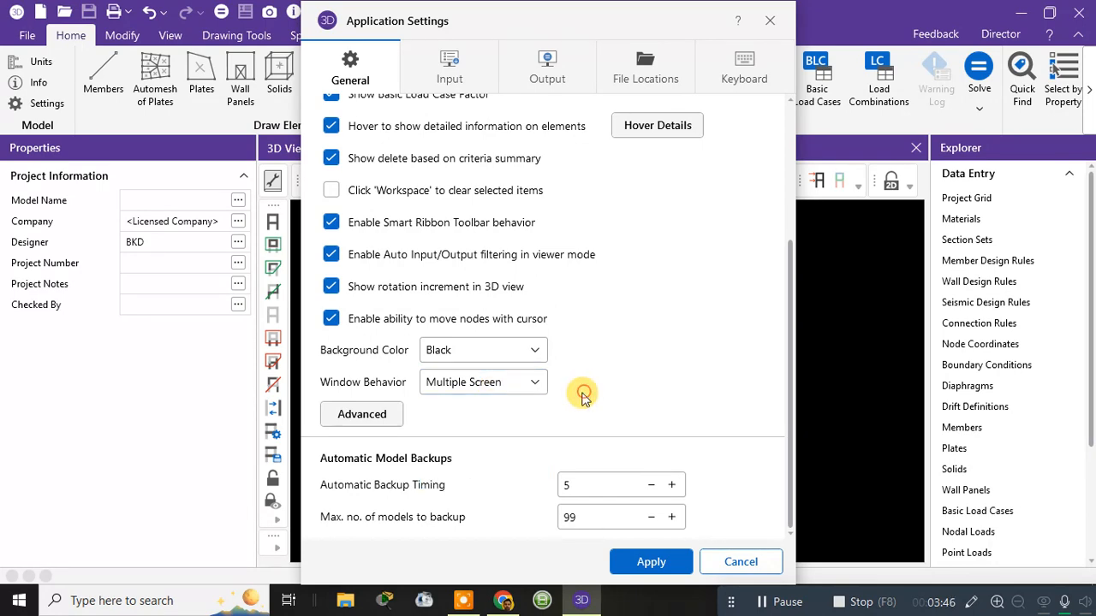
Step: In the advanced application settings, set text scale to 1.75, node scale to 1.25 and navigation icon size to 200 pixels
{"action": "left_click", "coordinate": [381, 414]}
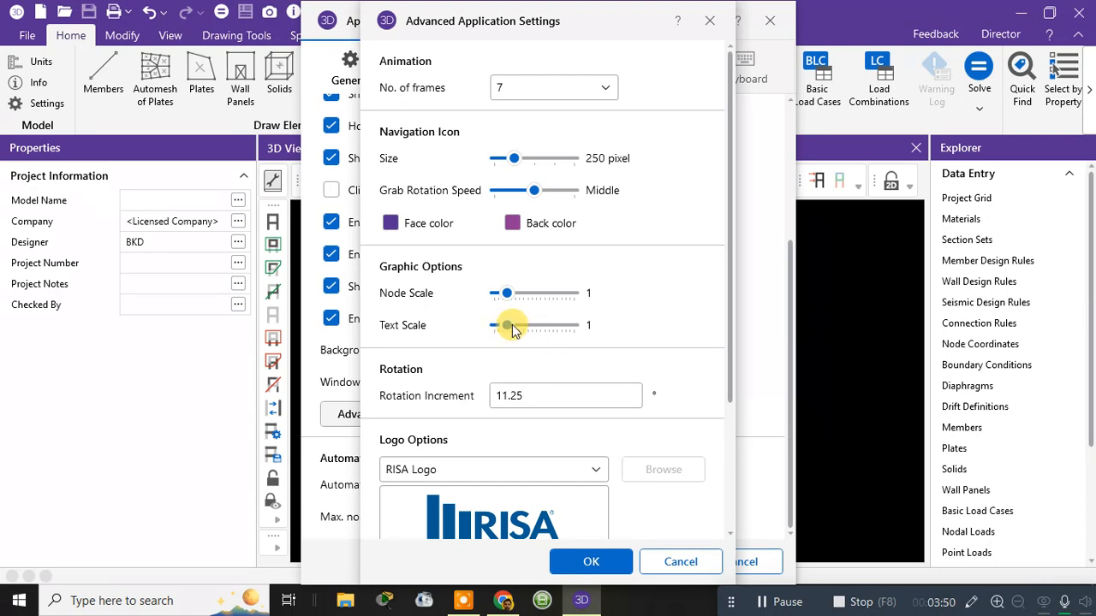
{"action": "left_click_drag", "start_coordinate": [565, 31], "coordinate": [875, 44]}
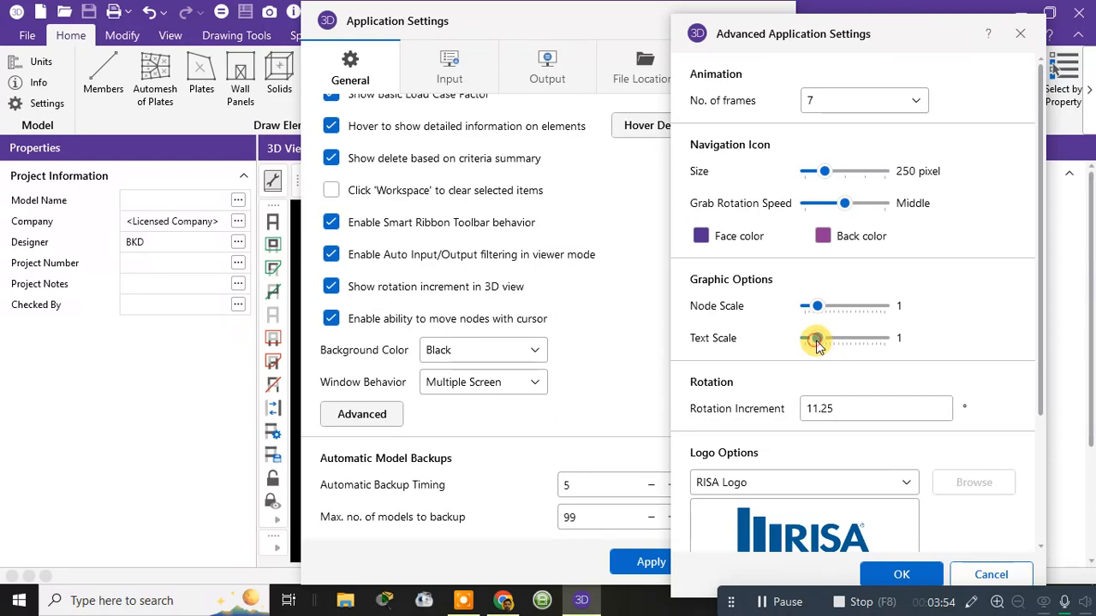
{"action": "left_click_drag", "start_coordinate": [817, 340], "coordinate": [828, 344]}
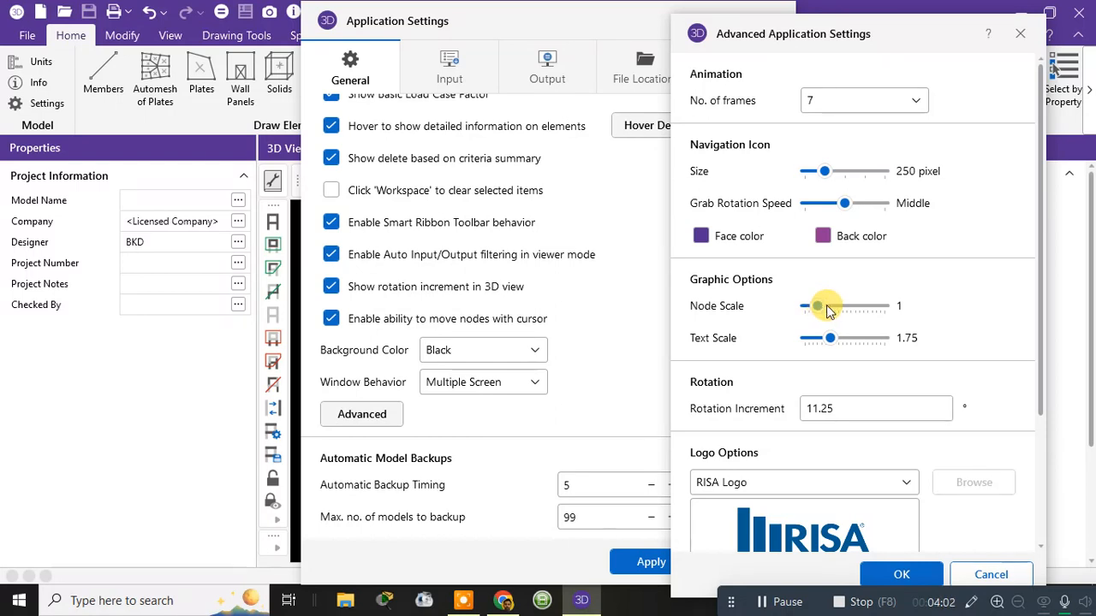
{"action": "left_click", "coordinate": [822, 310]}
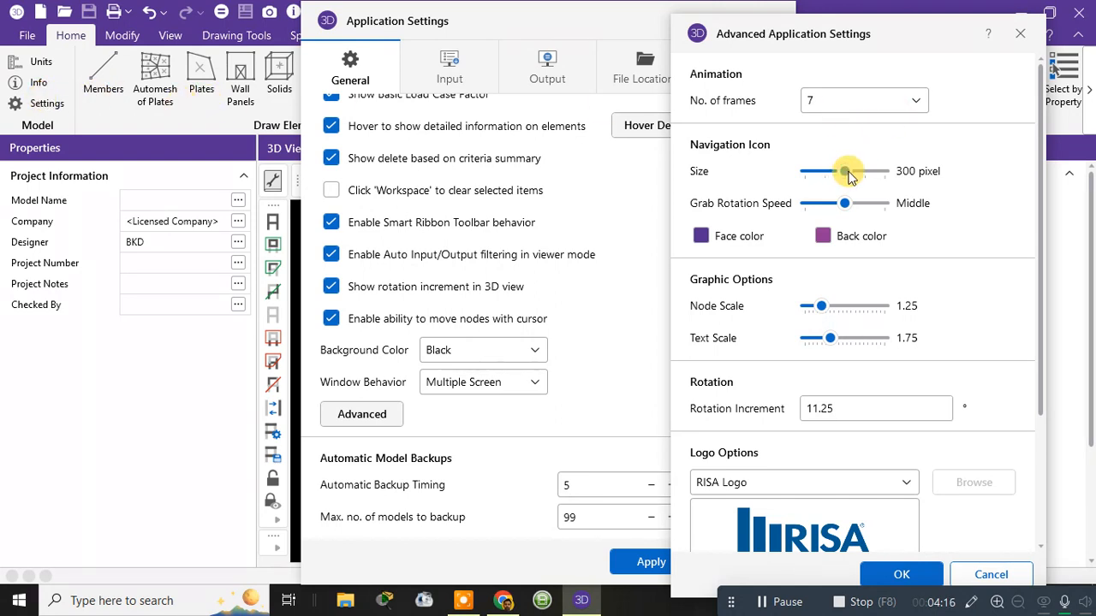
{"action": "left_click_drag", "start_coordinate": [848, 172], "coordinate": [788, 178]}
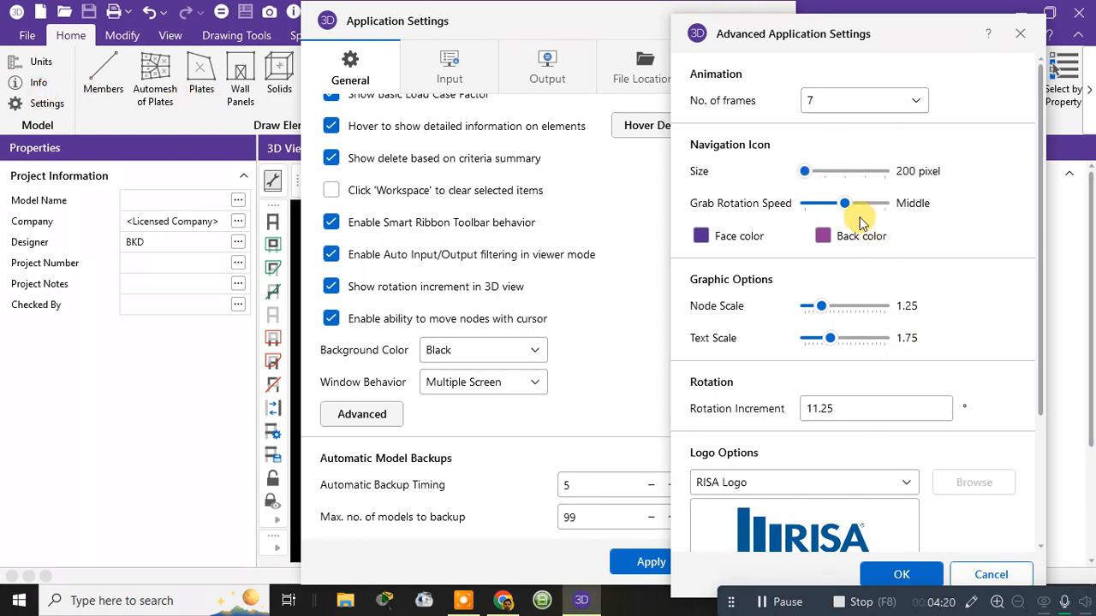
Step: Review the logo options and the program default region choices in the advanced application settings
{"action": "scroll", "coordinate": [828, 396], "scroll_direction": "down", "scroll_amount": 2}
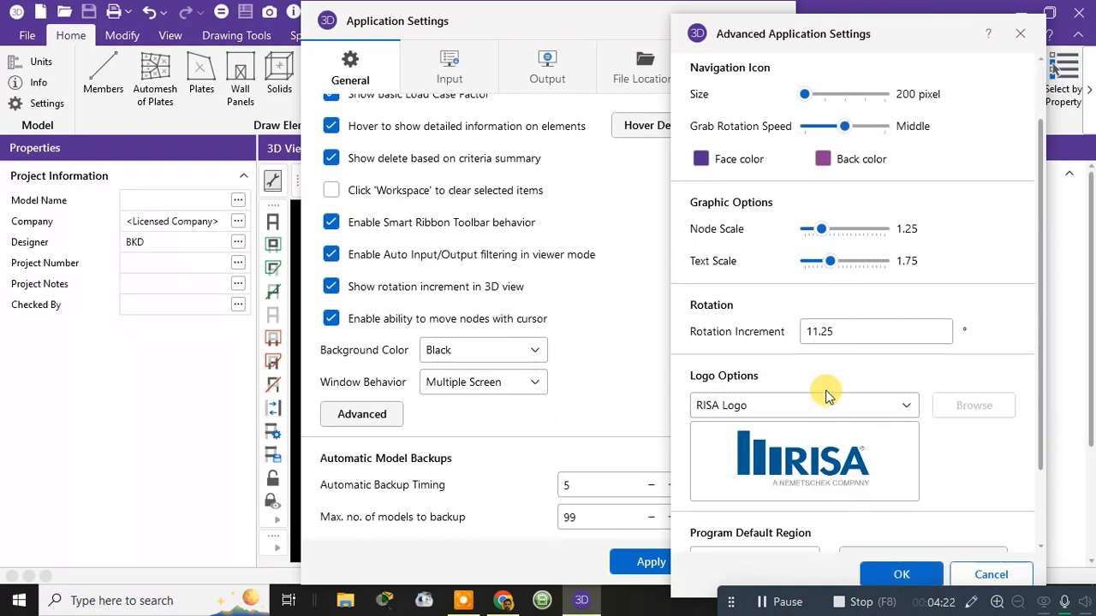
{"action": "left_click", "coordinate": [845, 402]}
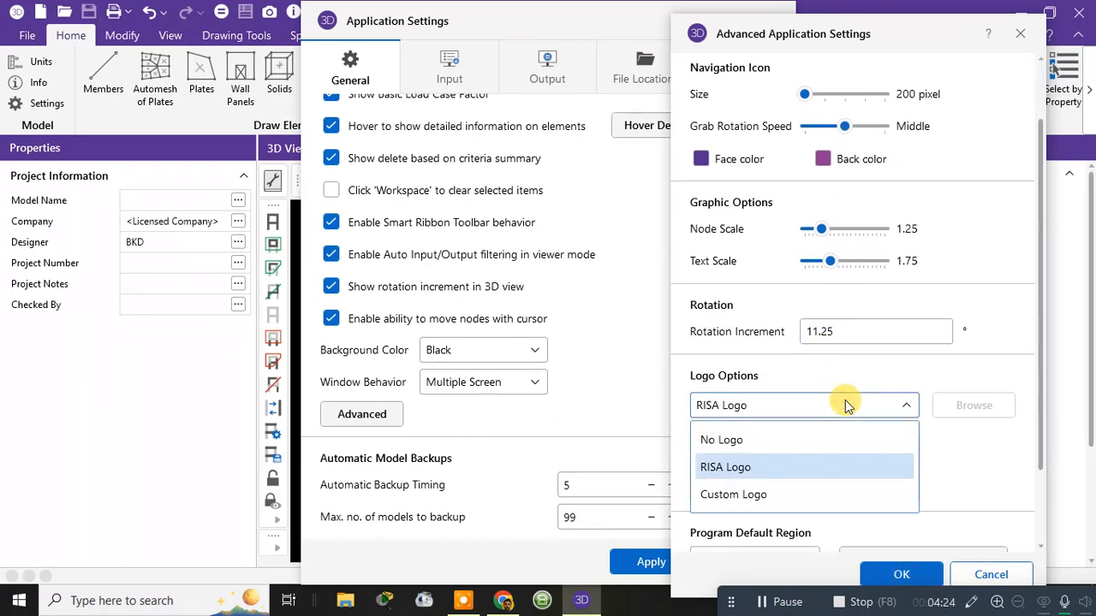
{"action": "left_click", "coordinate": [845, 405]}
{"action": "scroll", "coordinate": [791, 453], "scroll_direction": "down", "scroll_amount": 3}
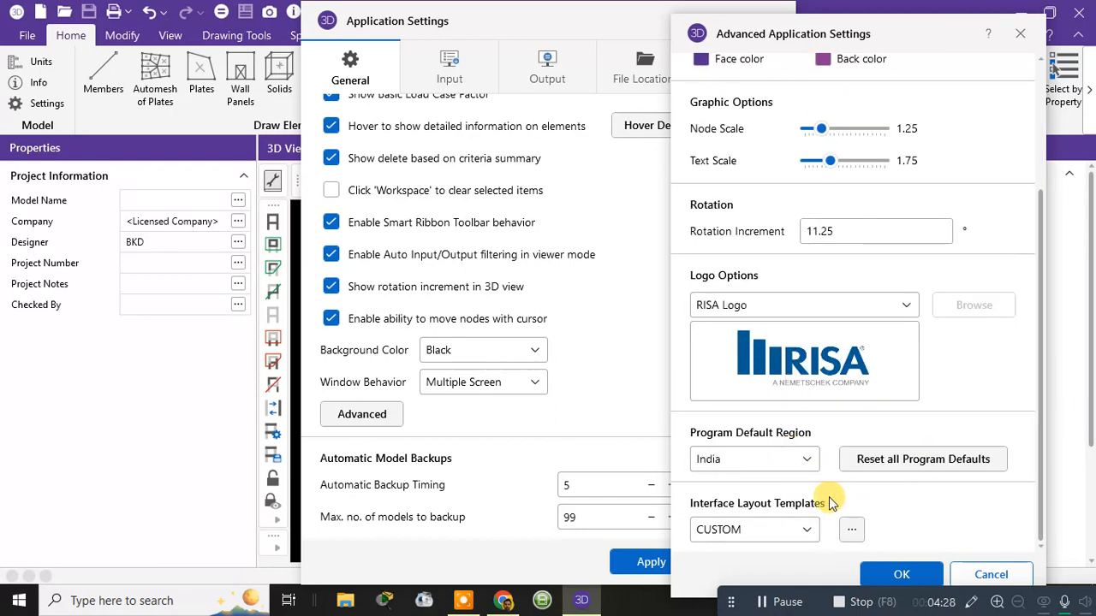
{"action": "left_click", "coordinate": [760, 459]}
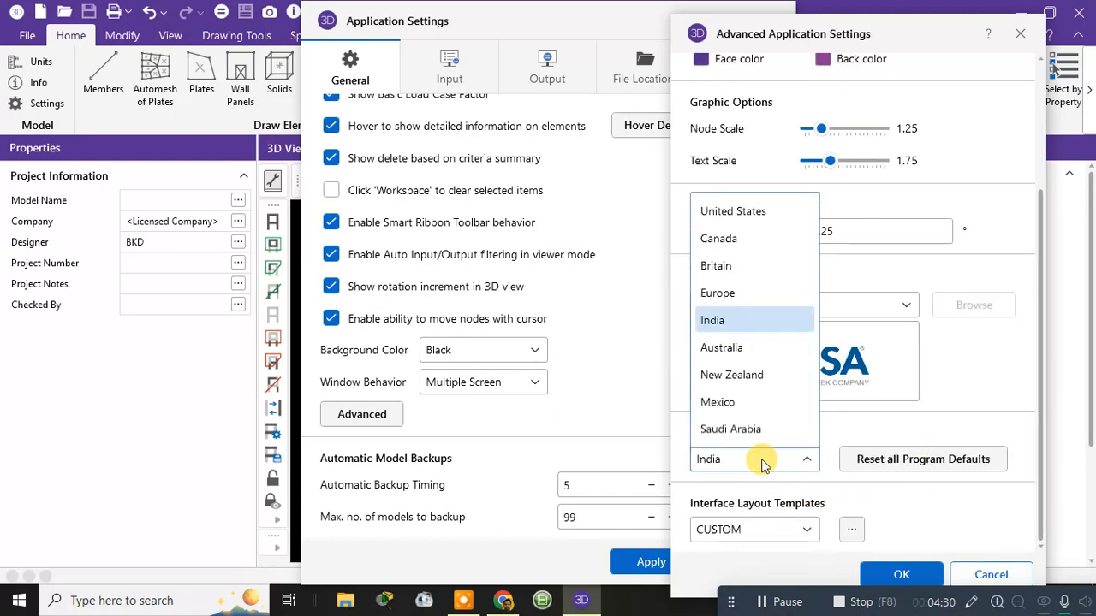
{"action": "left_click", "coordinate": [762, 460]}
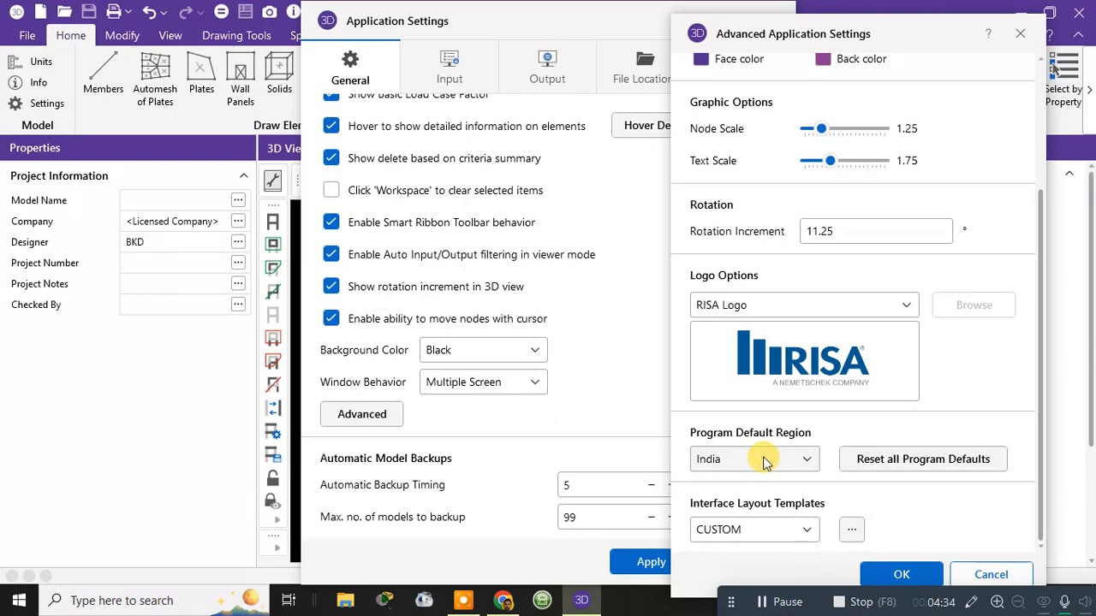
Step: Examine the regions offered for the program defaults in the advanced application settings
{"action": "left_click", "coordinate": [764, 461]}
{"action": "left_click", "coordinate": [764, 459]}
{"action": "left_click", "coordinate": [784, 460]}
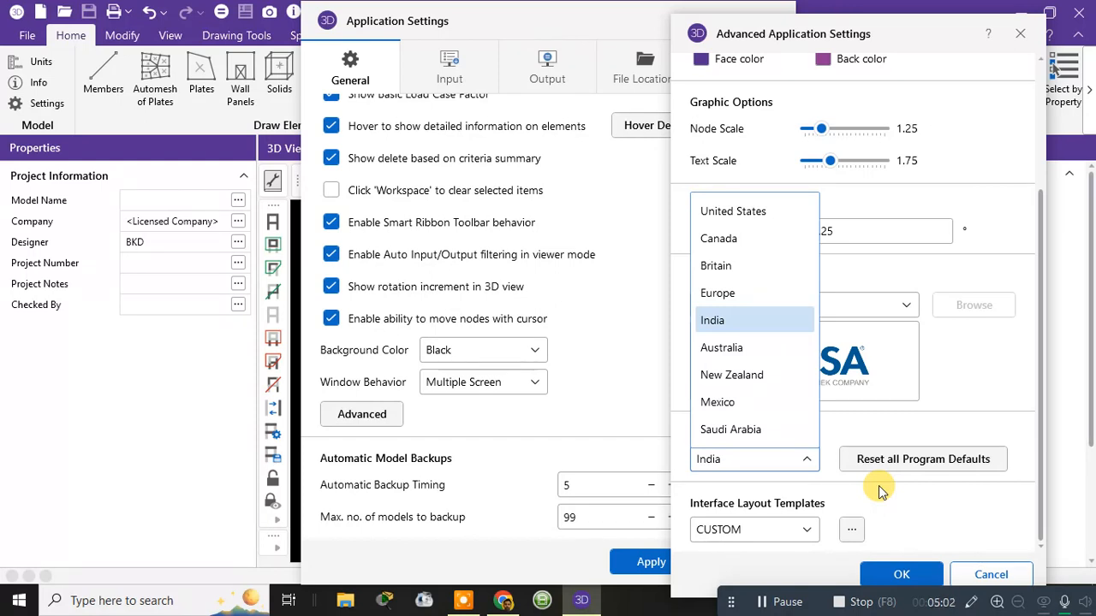
{"action": "left_click", "coordinate": [865, 506]}
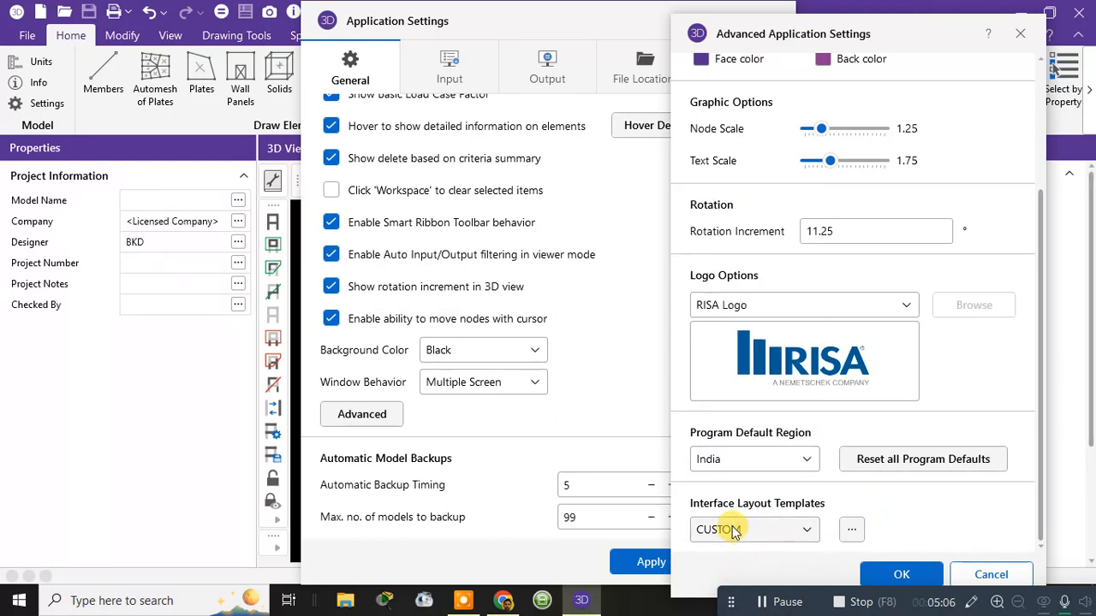
Step: Choose the Default interface layout template, then accept the advanced settings and apply the application settings
{"action": "left_click", "coordinate": [769, 530]}
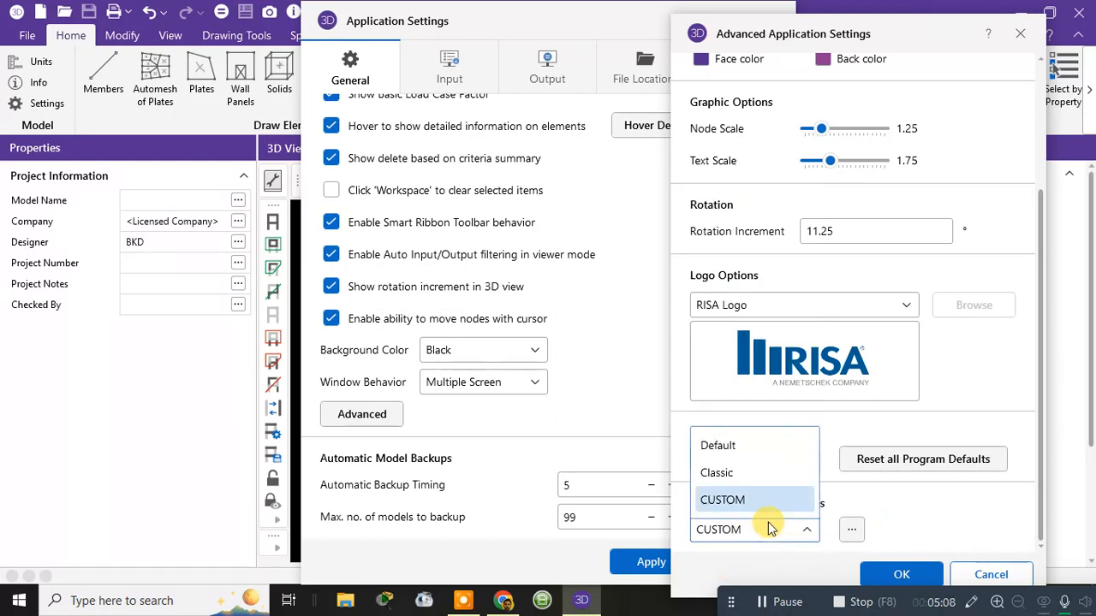
{"action": "left_click", "coordinate": [741, 447]}
{"action": "scroll", "coordinate": [782, 429], "scroll_direction": "up", "scroll_amount": 3}
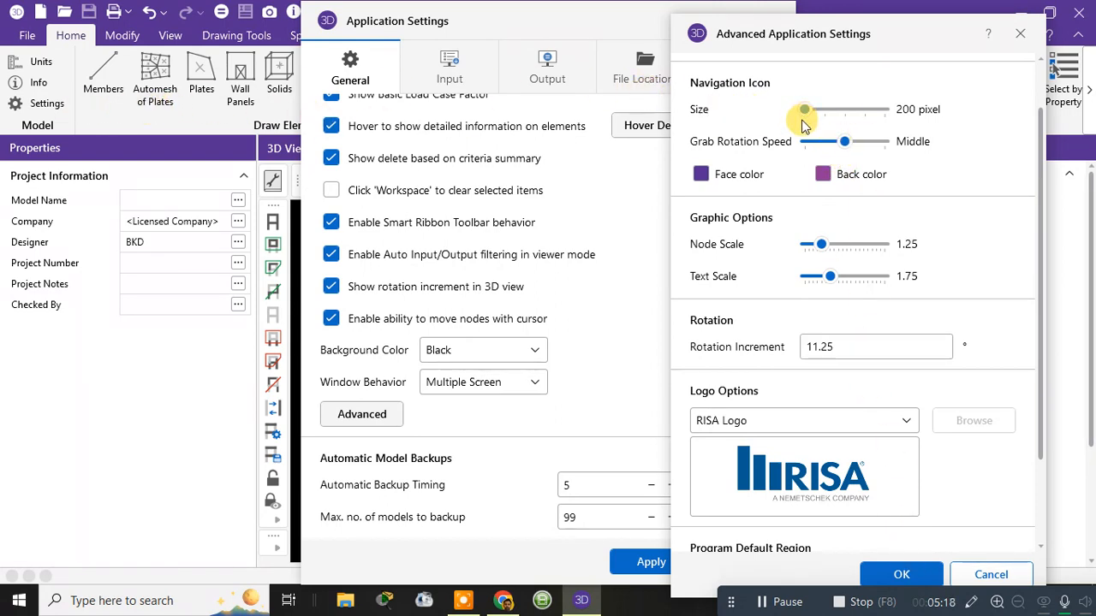
{"action": "left_click", "coordinate": [903, 575]}
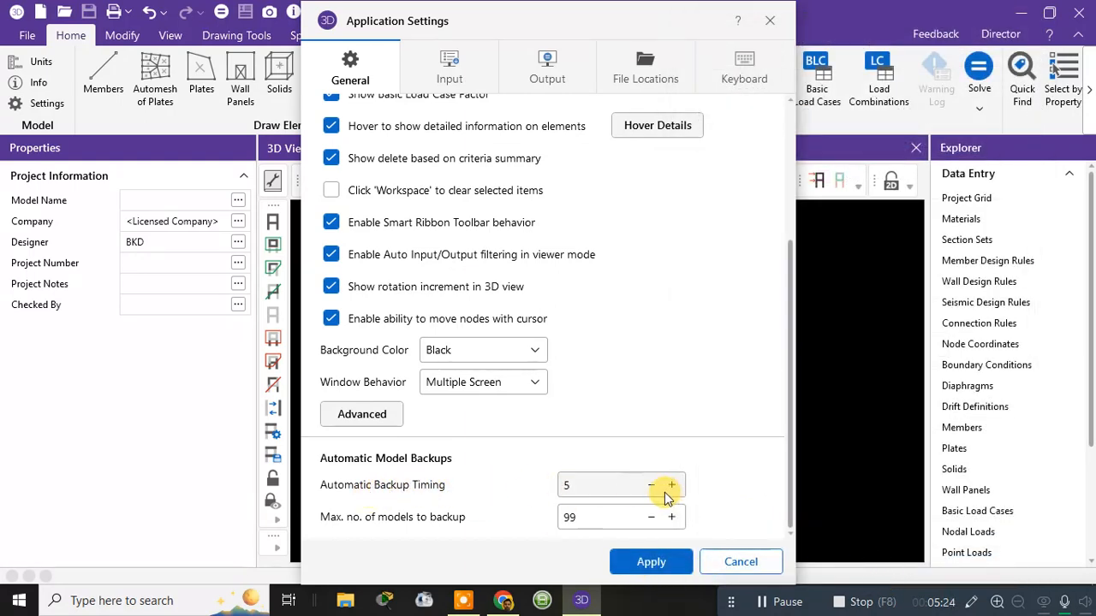
{"action": "left_click", "coordinate": [656, 556]}
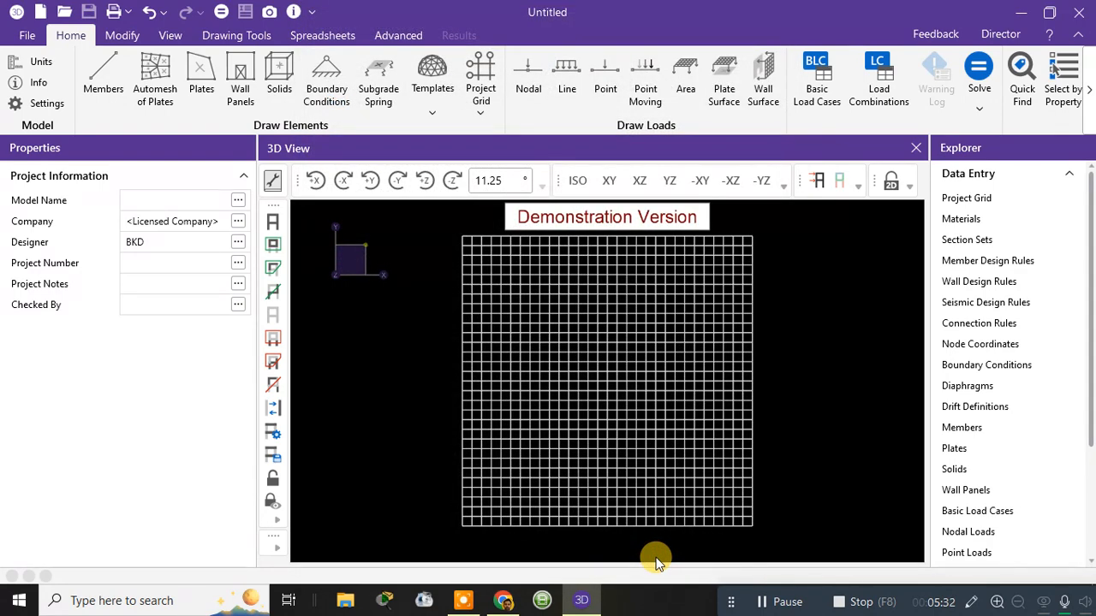
Step: Reopen the application settings and review the default label prefixes for new elements and the output options
{"action": "left_click", "coordinate": [28, 37]}
{"action": "left_click", "coordinate": [98, 387]}
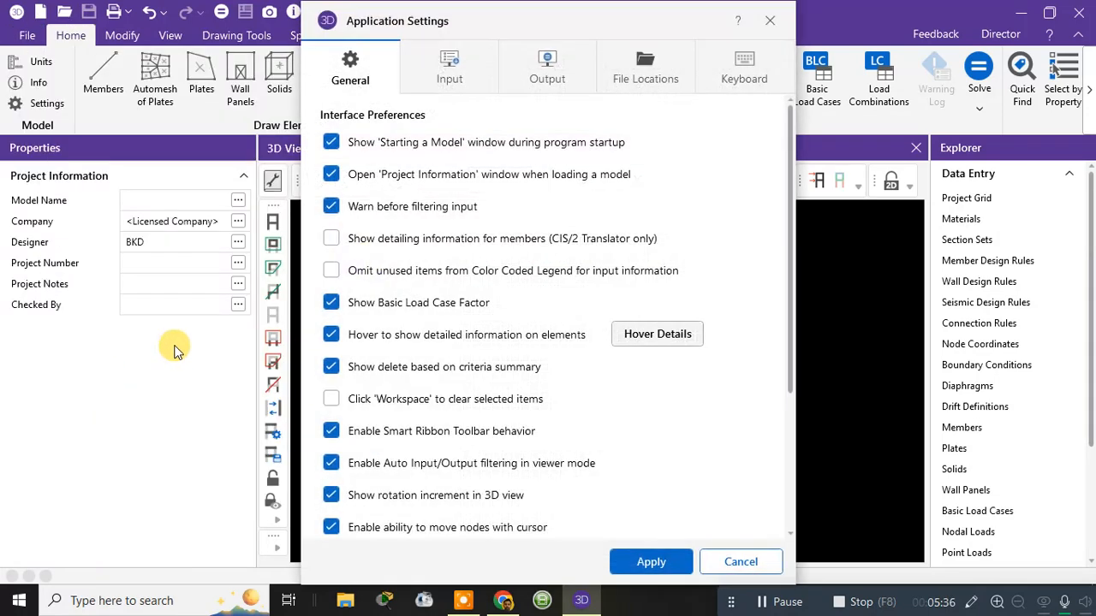
{"action": "left_click", "coordinate": [451, 73]}
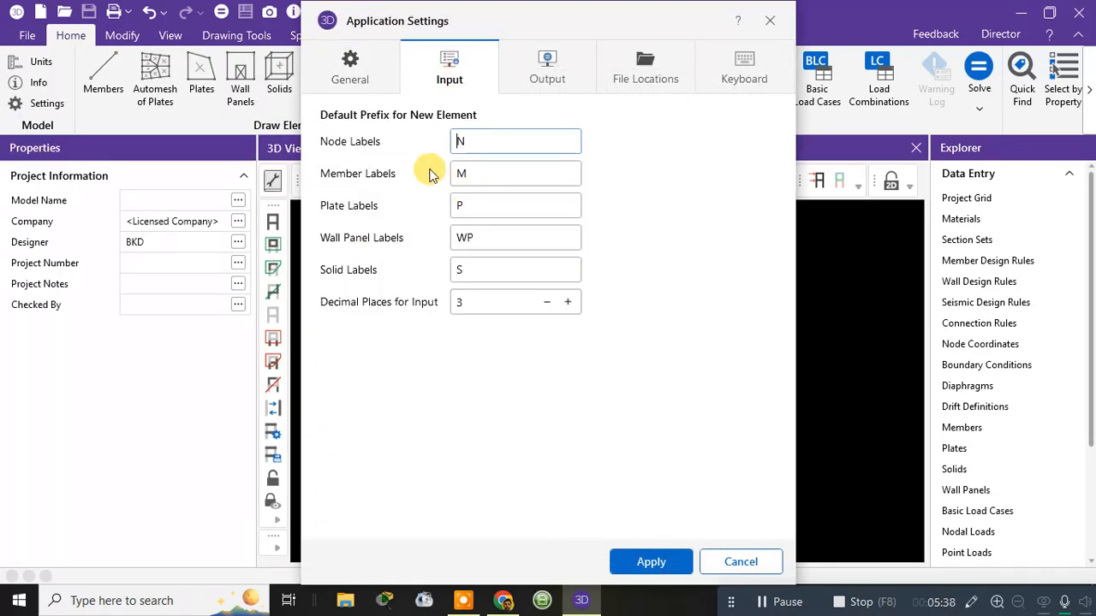
{"action": "double_click", "coordinate": [471, 144]}
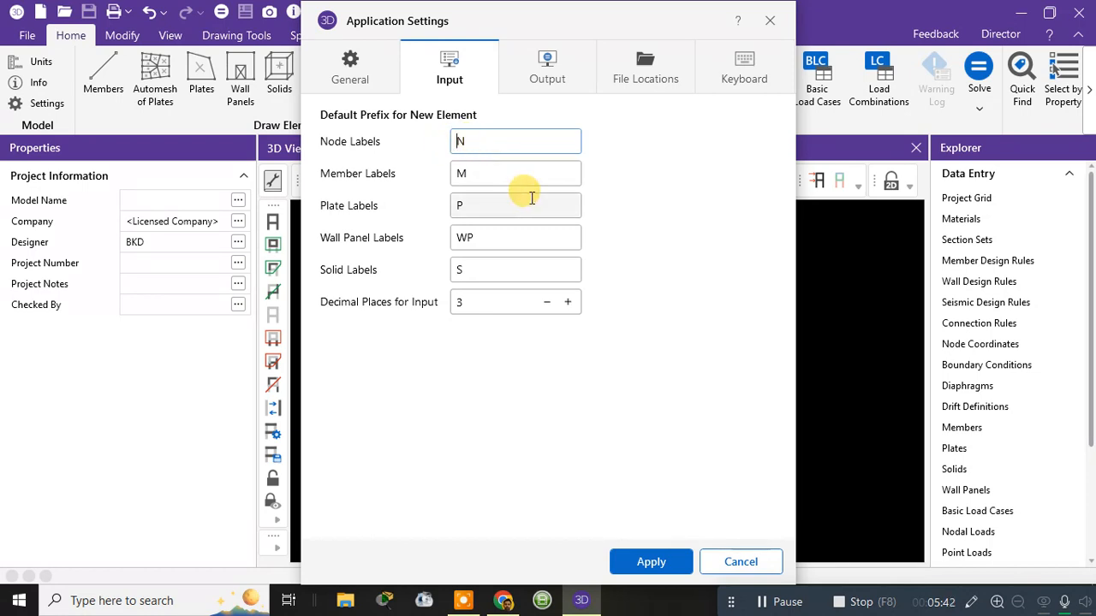
{"action": "left_click", "coordinate": [497, 176]}
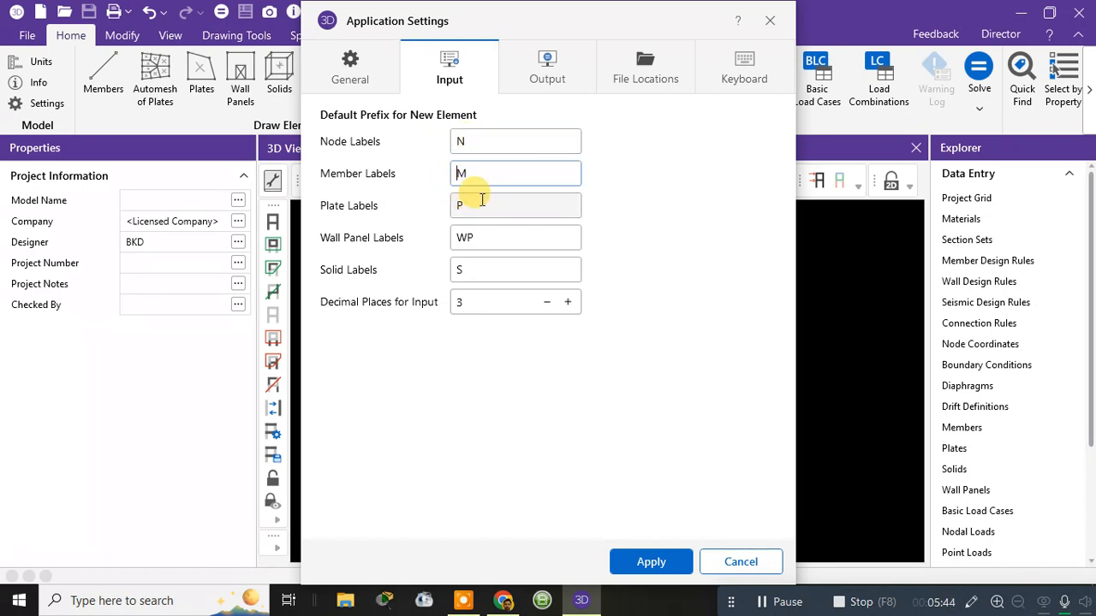
{"action": "left_click", "coordinate": [479, 202]}
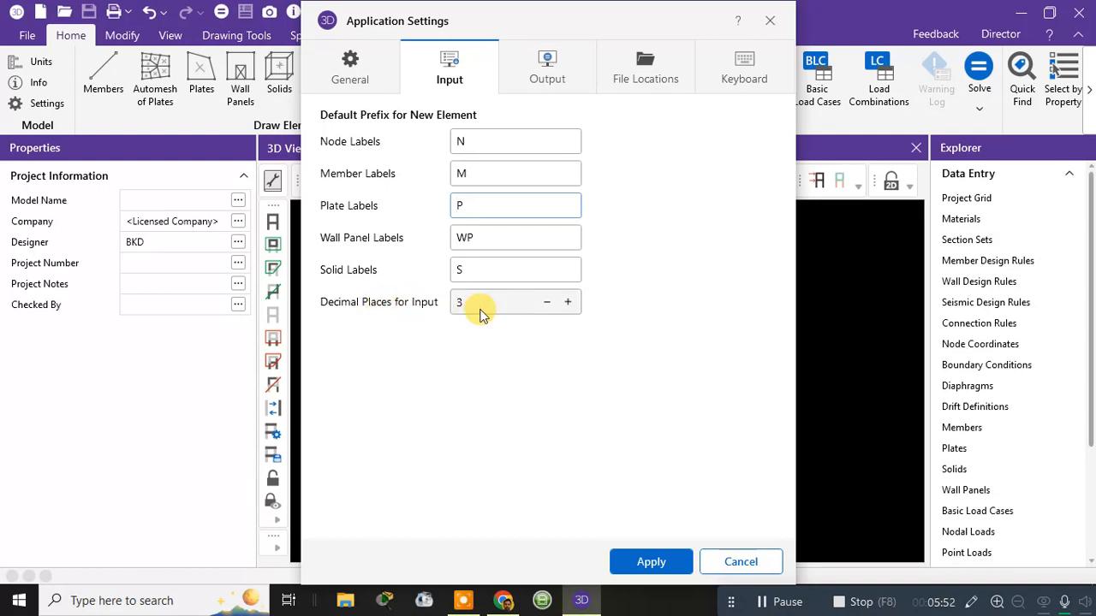
{"action": "left_click", "coordinate": [546, 90]}
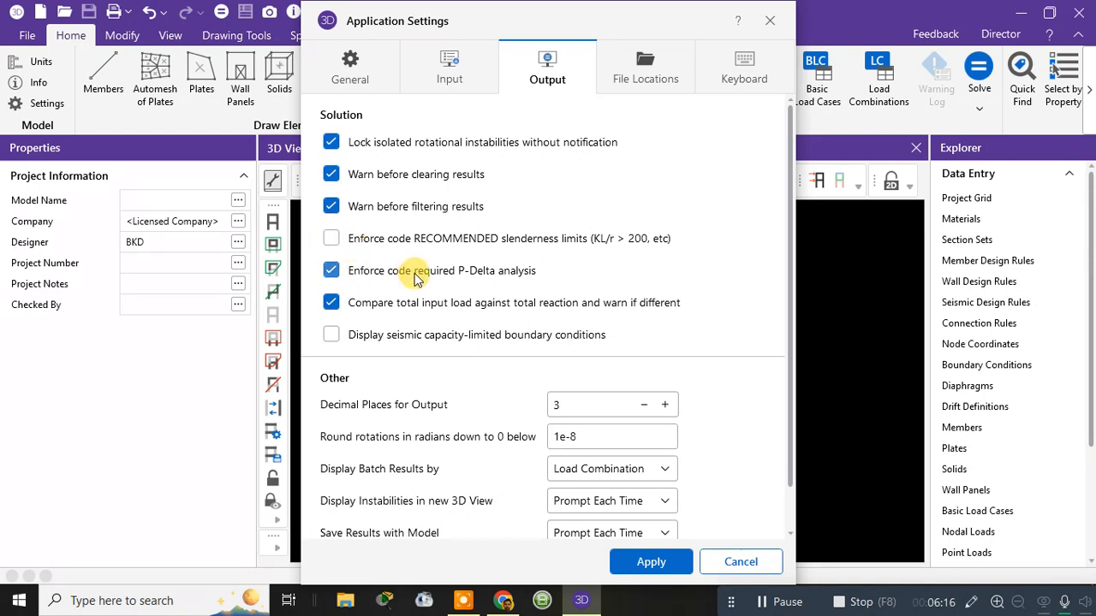
{"action": "scroll", "coordinate": [415, 278], "scroll_direction": "down", "scroll_amount": 2}
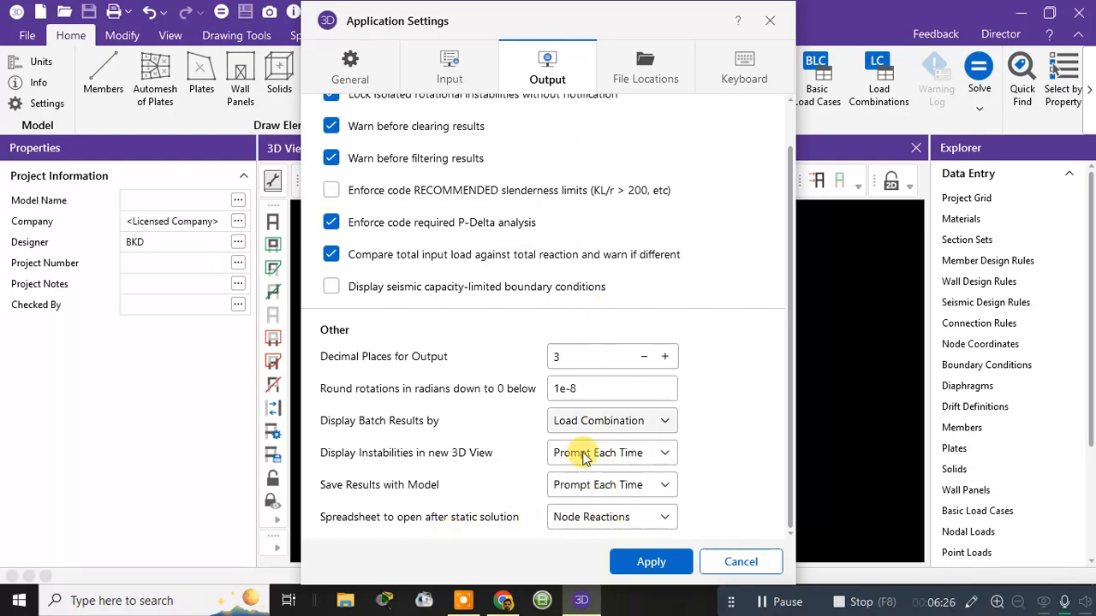
Step: Review the file locations in the application settings, including the folder choice for model files
{"action": "left_click", "coordinate": [640, 75]}
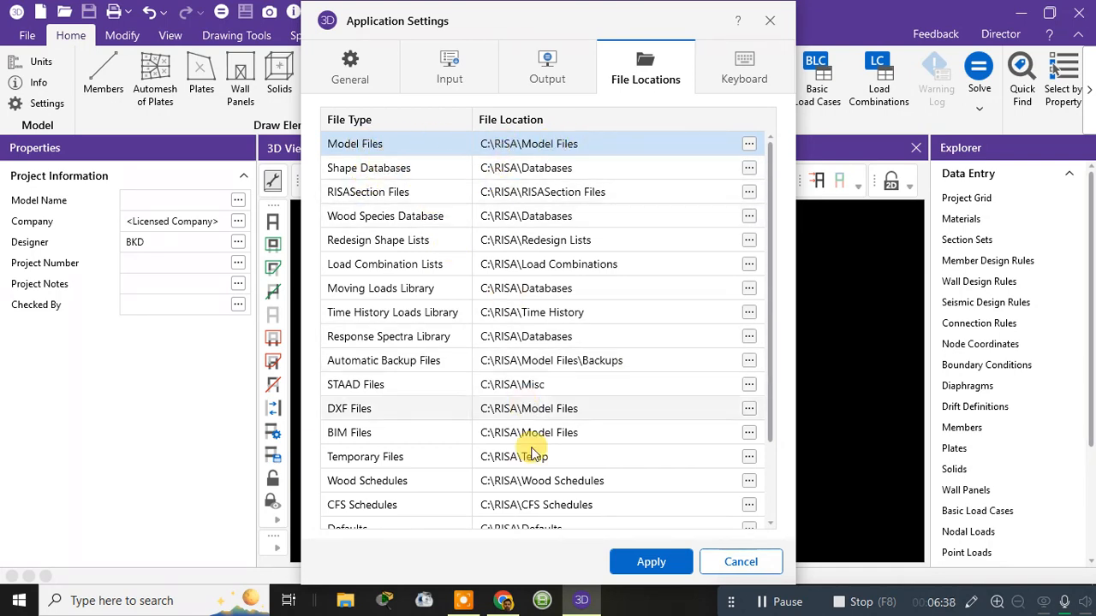
{"action": "scroll", "coordinate": [539, 360], "scroll_direction": "down", "scroll_amount": 2}
{"action": "scroll", "coordinate": [542, 206], "scroll_direction": "up", "scroll_amount": 2}
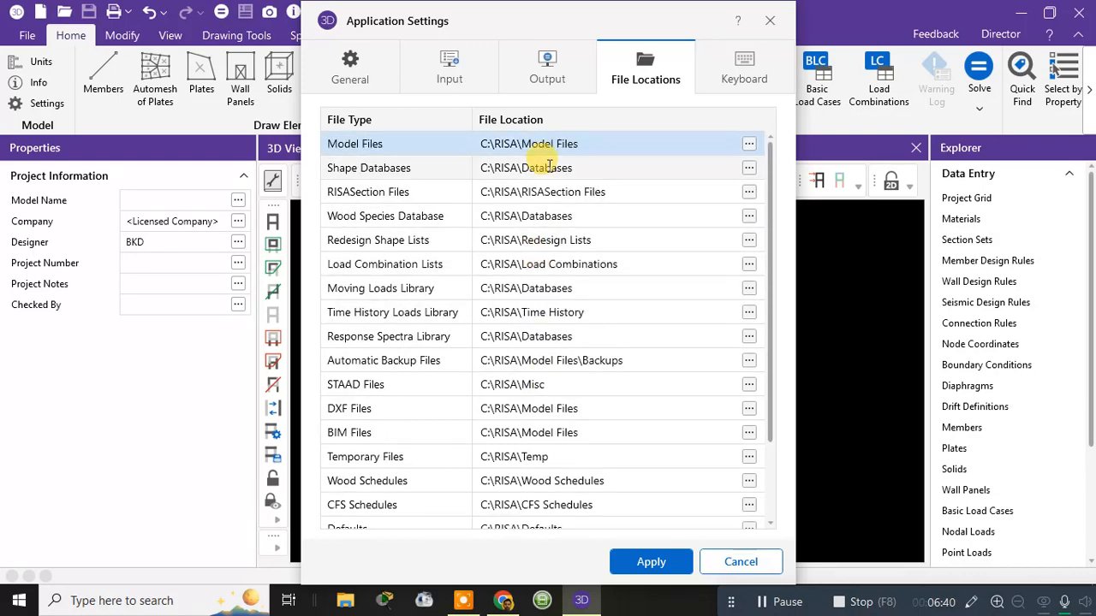
{"action": "left_click", "coordinate": [750, 144]}
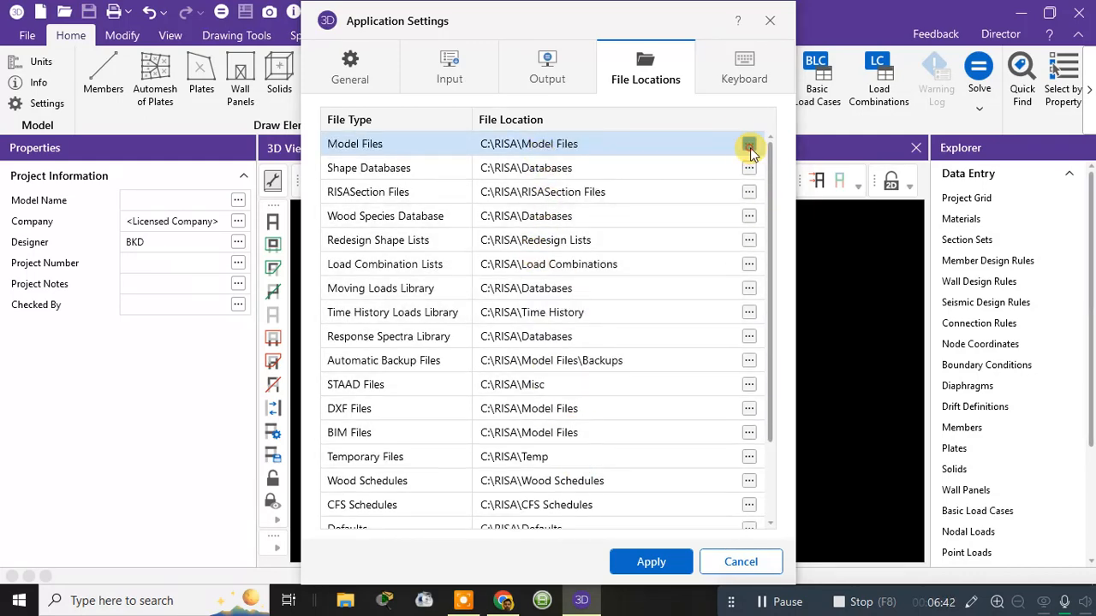
{"action": "left_click", "coordinate": [663, 174]}
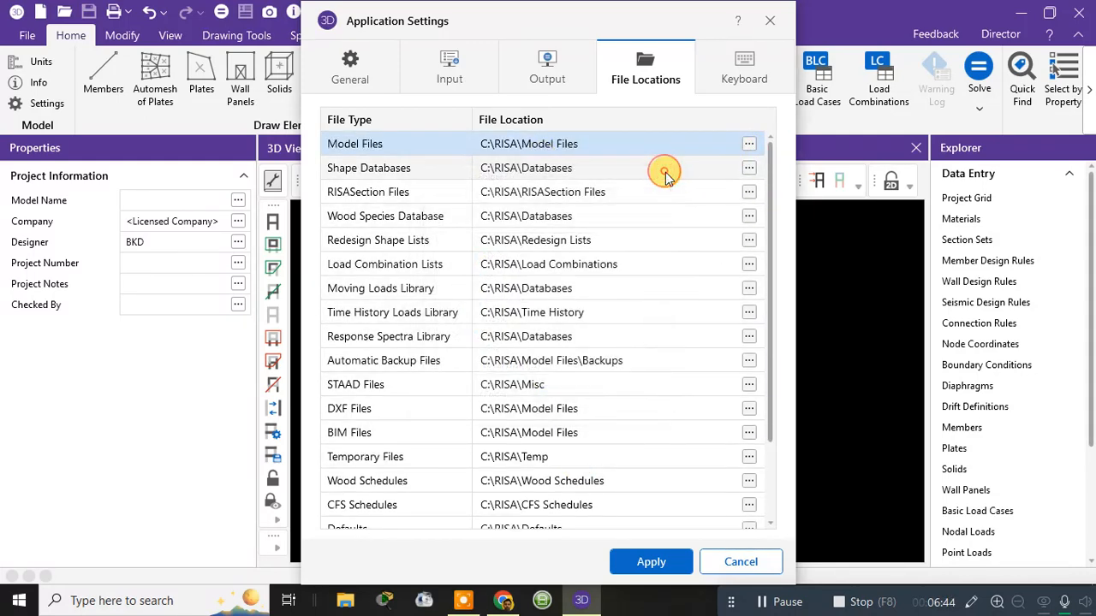
Step: Show the Home keyboard shortcuts in the application settings and try to reassign the Units shortcut to N
{"action": "left_click", "coordinate": [741, 65]}
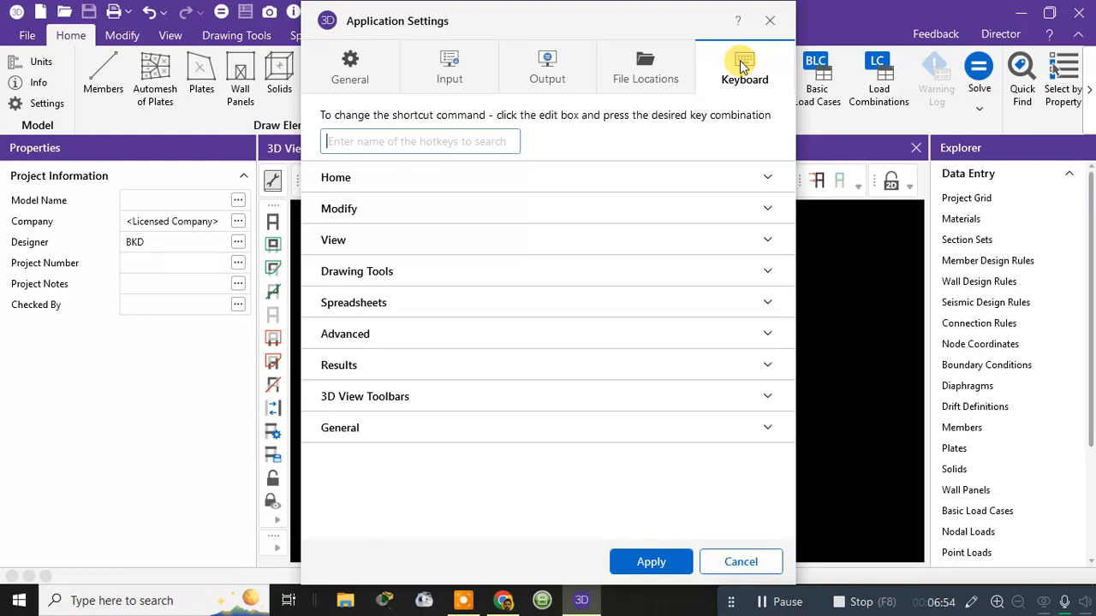
{"action": "left_click", "coordinate": [752, 187]}
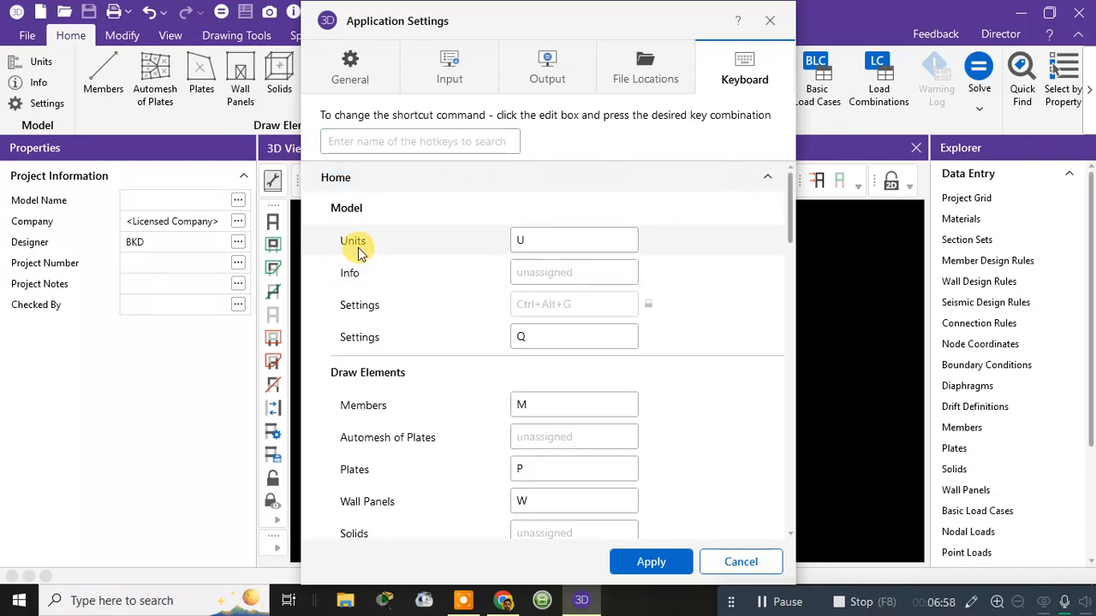
{"action": "left_click", "coordinate": [530, 238]}
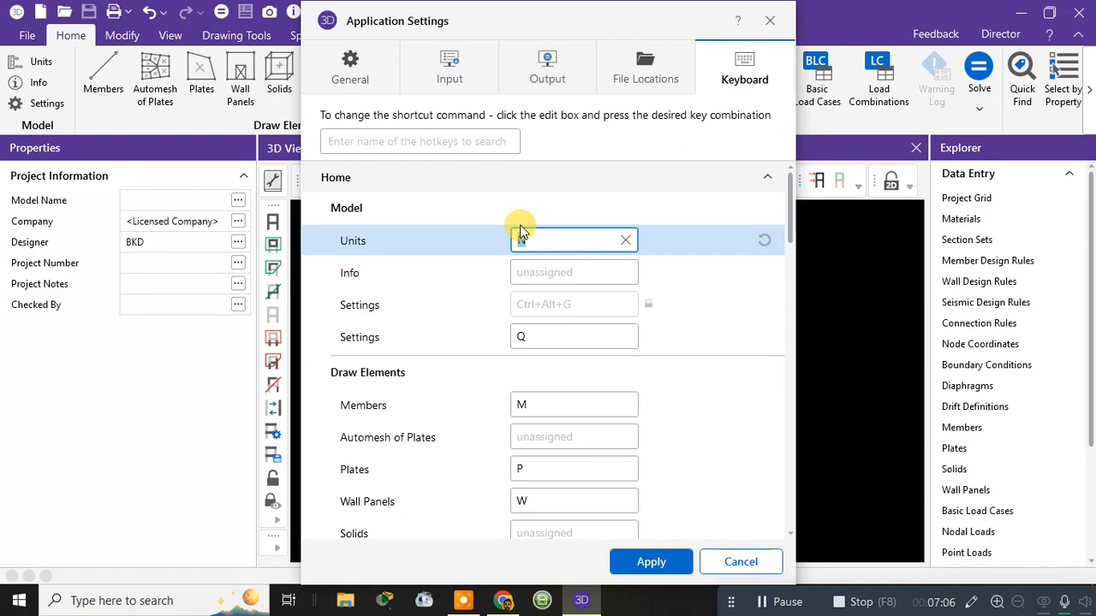
{"action": "key", "text": "n"}
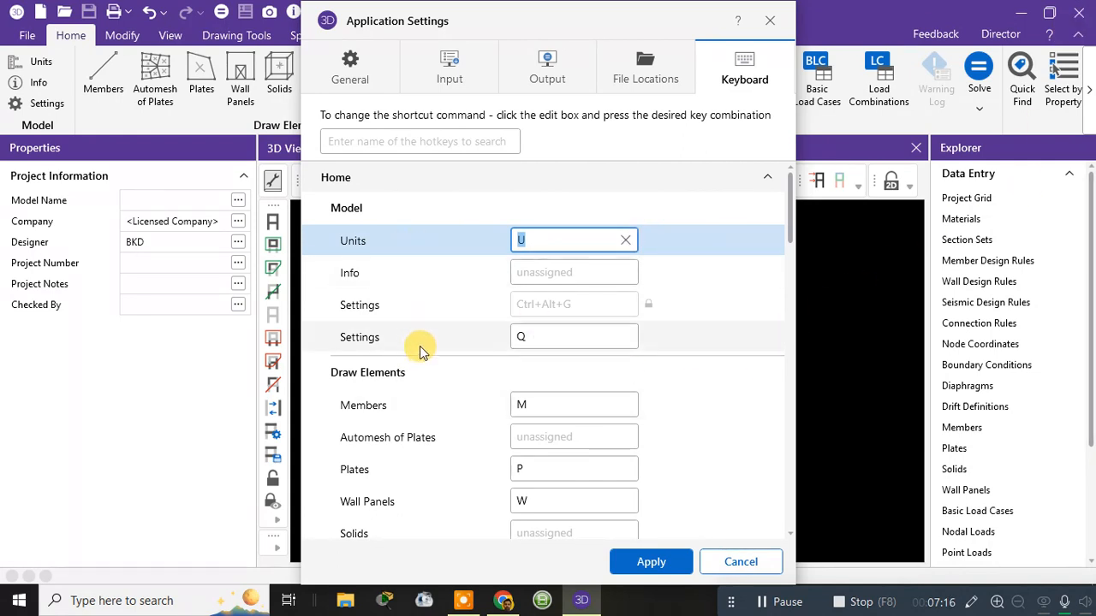
Step: Examine the Home shortcuts for drawing elements and loads, solving, searching, quick views and the remaining commands
{"action": "scroll", "coordinate": [443, 353], "scroll_direction": "down", "scroll_amount": 2}
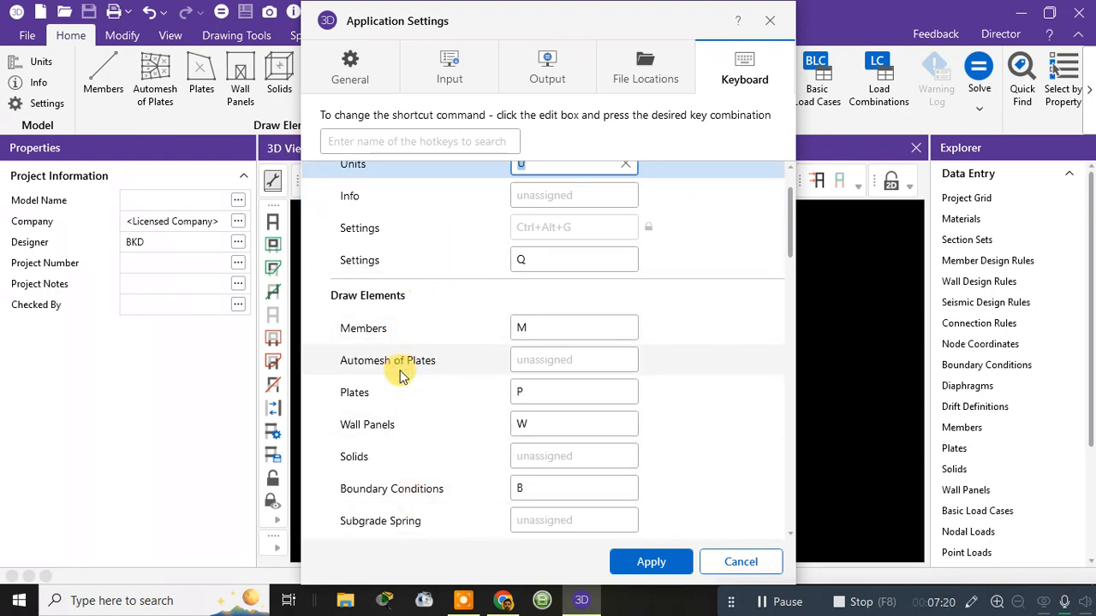
{"action": "scroll", "coordinate": [404, 385], "scroll_direction": "down", "scroll_amount": 1}
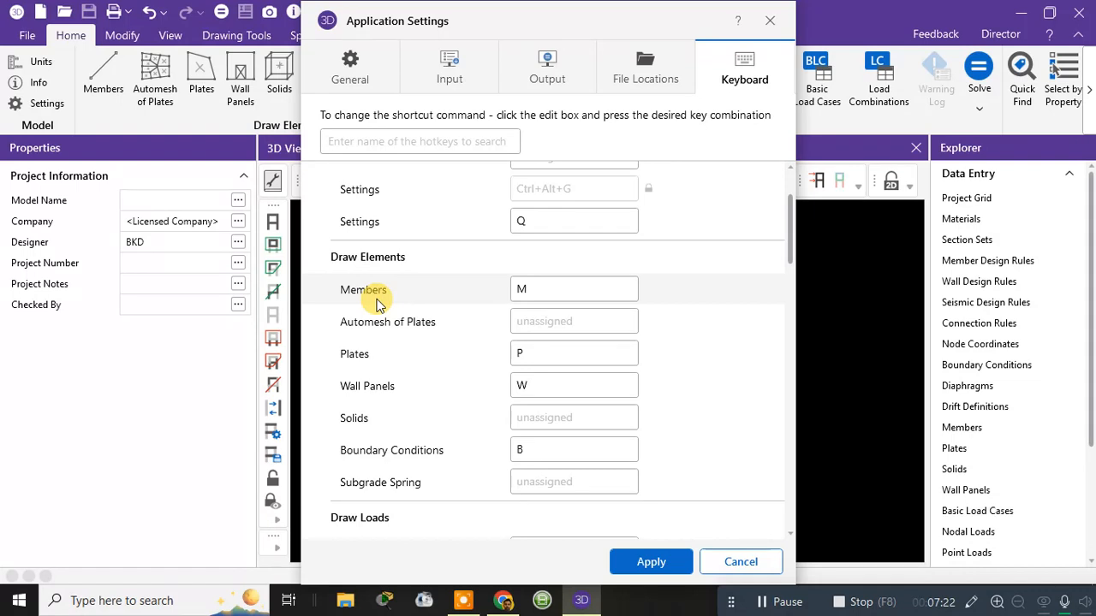
{"action": "left_click", "coordinate": [517, 296]}
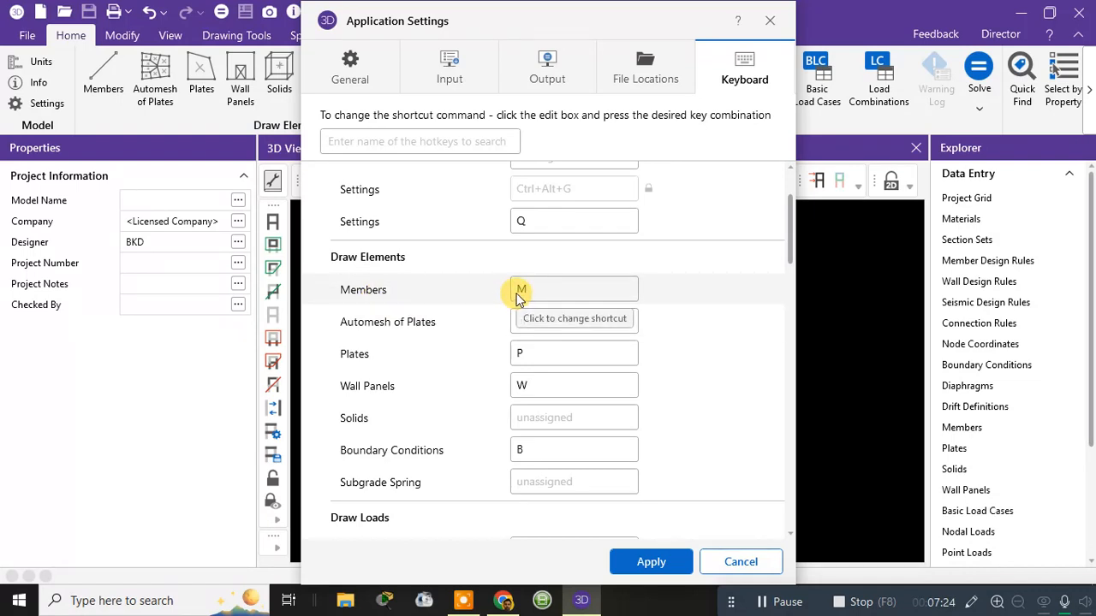
{"action": "scroll", "coordinate": [489, 364], "scroll_direction": "down", "scroll_amount": 3}
{"action": "scroll", "coordinate": [487, 370], "scroll_direction": "down", "scroll_amount": 4}
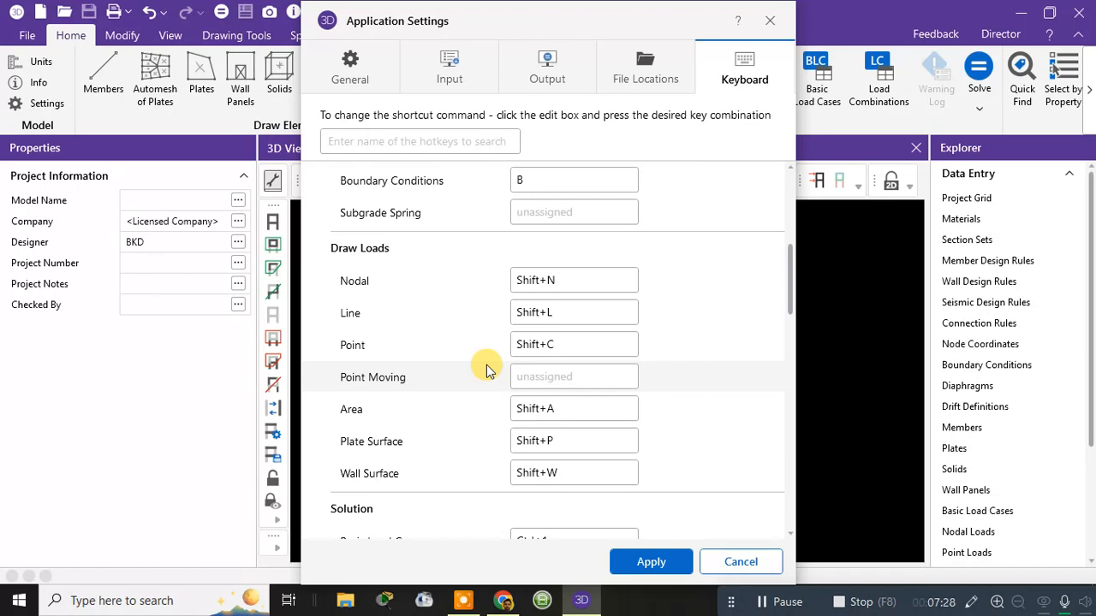
{"action": "scroll", "coordinate": [492, 360], "scroll_direction": "down", "scroll_amount": 5}
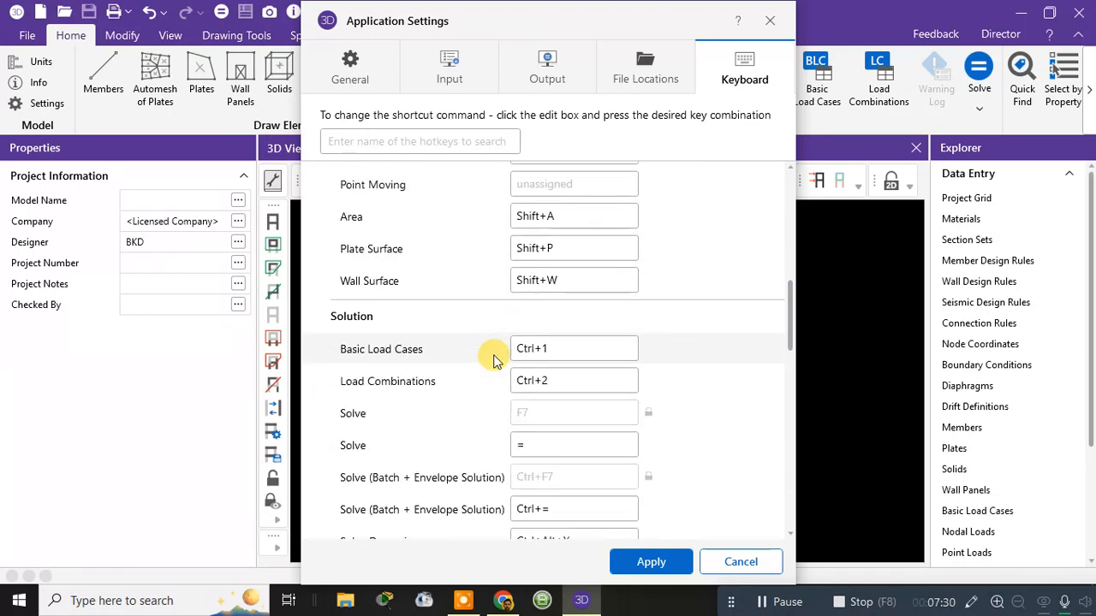
{"action": "scroll", "coordinate": [493, 356], "scroll_direction": "down", "scroll_amount": 4}
{"action": "scroll", "coordinate": [509, 448], "scroll_direction": "down", "scroll_amount": 4}
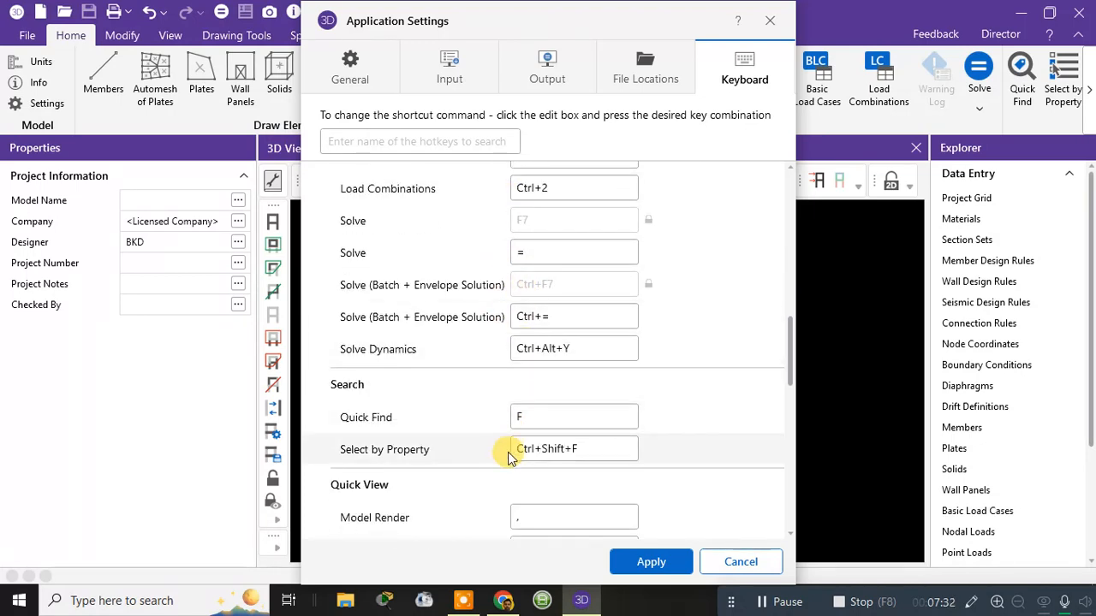
{"action": "scroll", "coordinate": [503, 458], "scroll_direction": "down", "scroll_amount": 14}
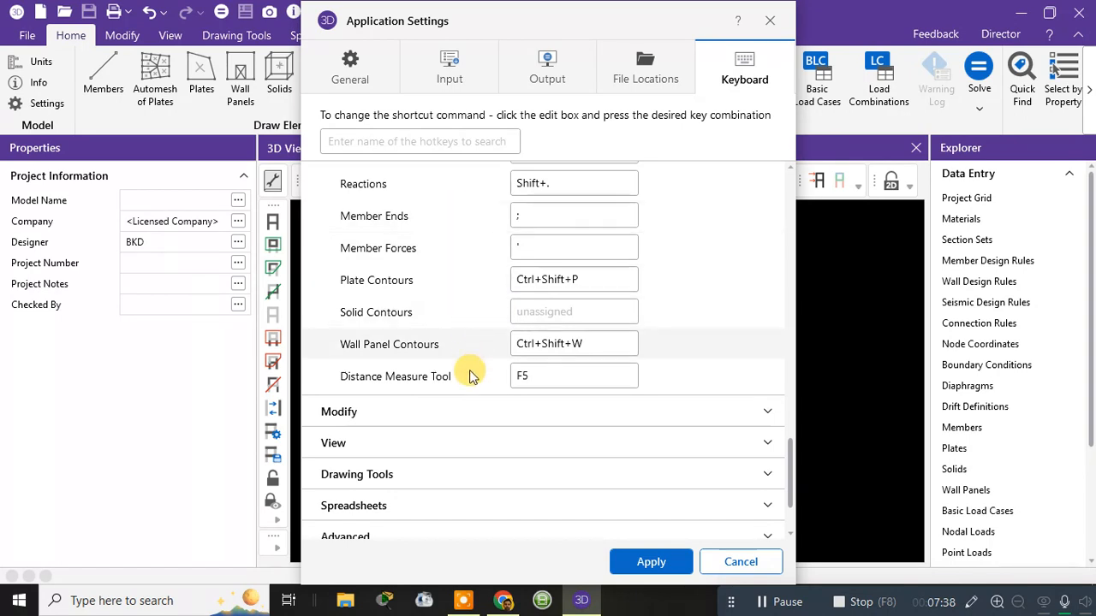
{"action": "scroll", "coordinate": [451, 264], "scroll_direction": "down", "scroll_amount": 3}
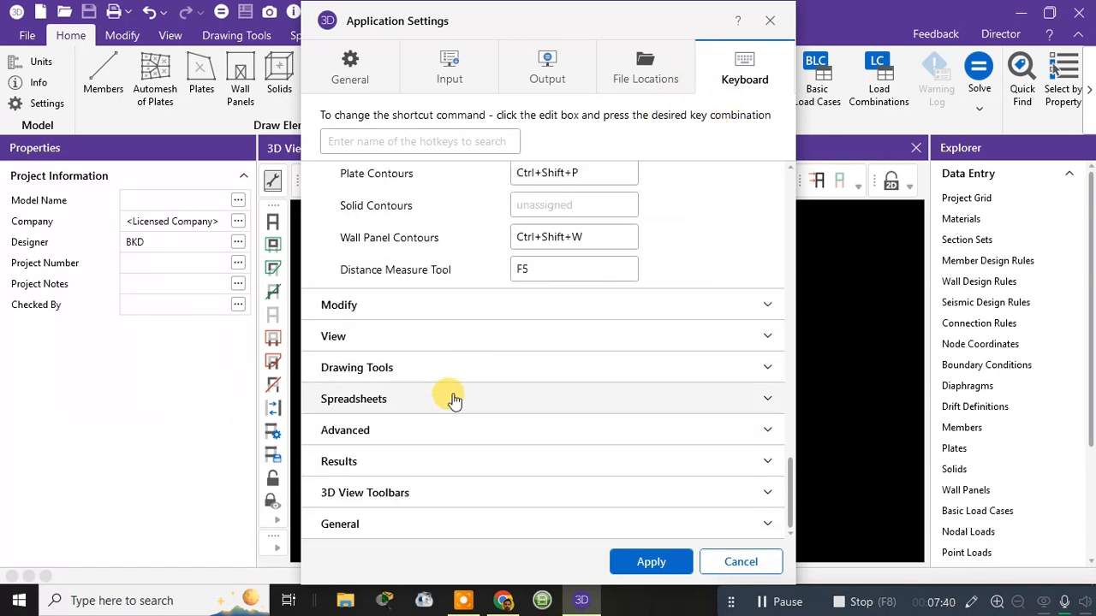
Step: Expand the Results keyboard shortcuts and examine the keys for force summation, time history, contour and formatting commands
{"action": "left_click", "coordinate": [748, 461]}
{"action": "scroll", "coordinate": [543, 428], "scroll_direction": "down", "scroll_amount": 5}
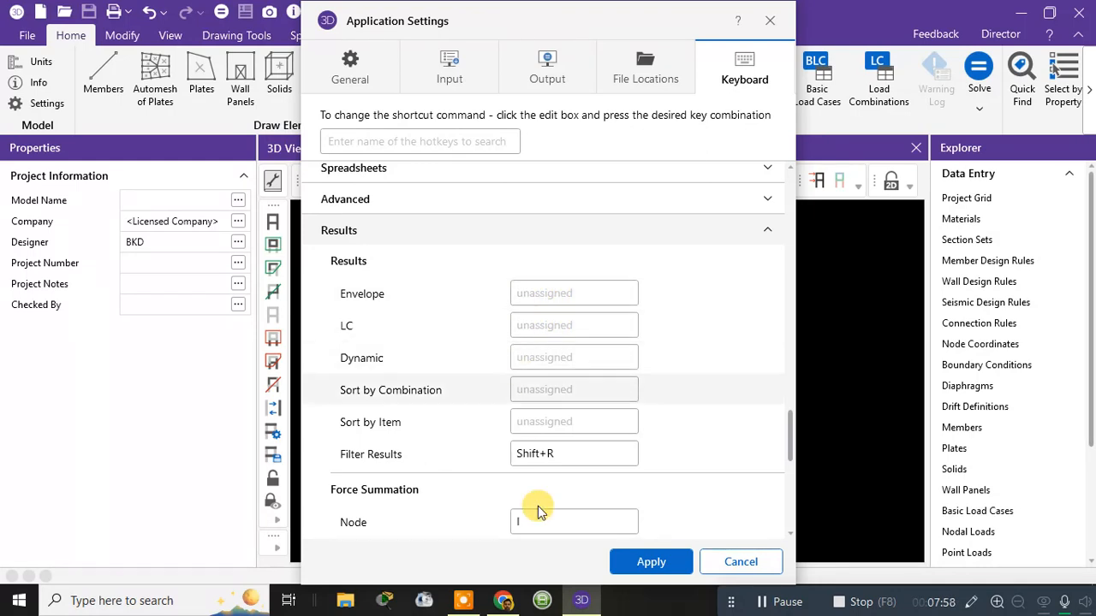
{"action": "scroll", "coordinate": [535, 507], "scroll_direction": "down", "scroll_amount": 3}
{"action": "scroll", "coordinate": [437, 467], "scroll_direction": "down", "scroll_amount": 2}
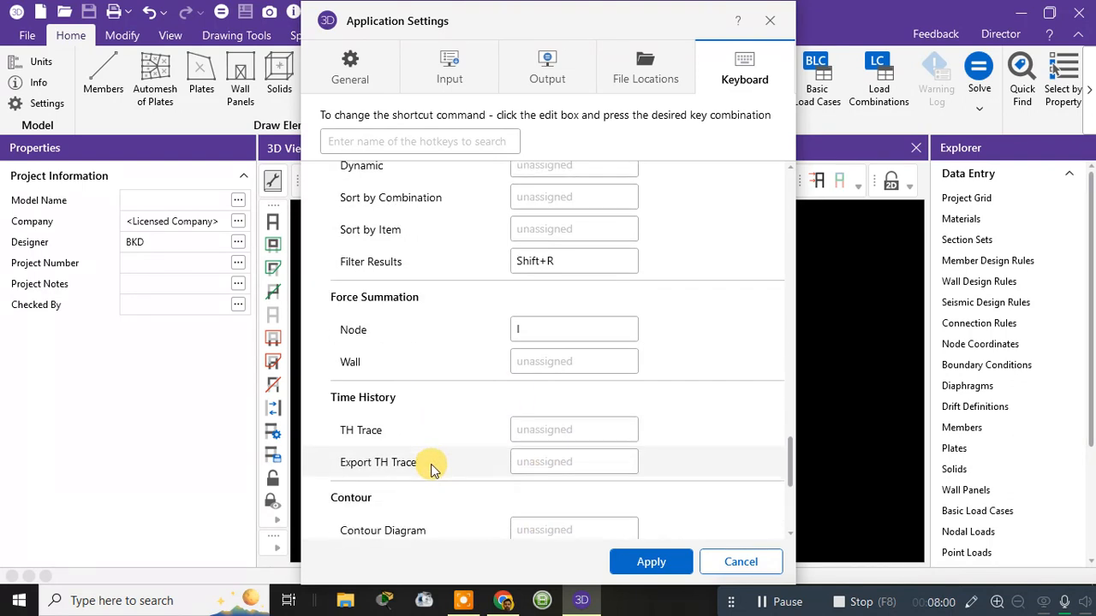
{"action": "scroll", "coordinate": [430, 467], "scroll_direction": "down", "scroll_amount": 6}
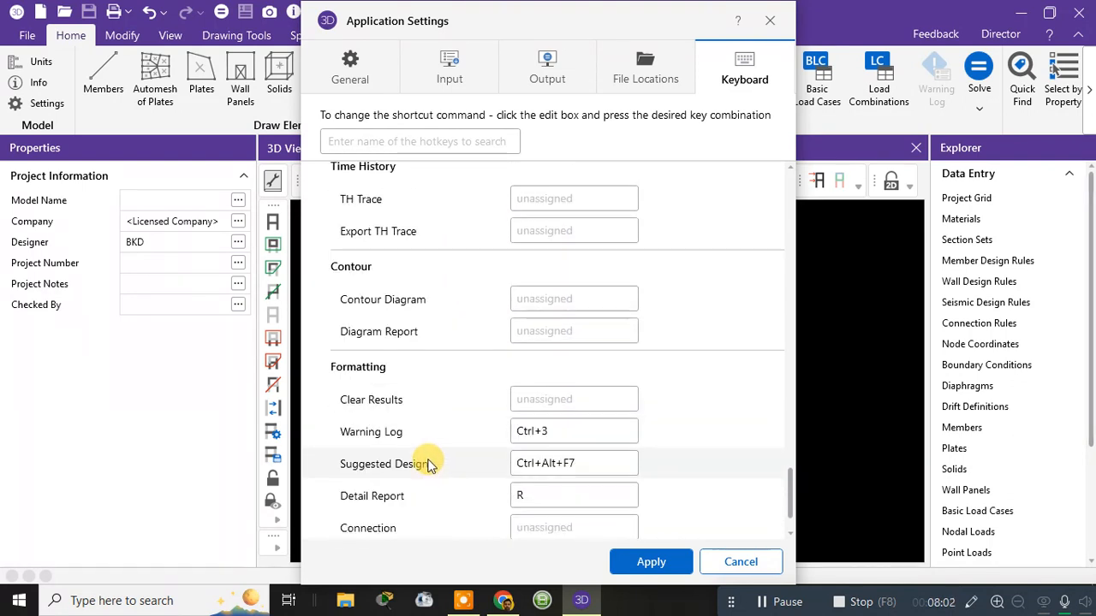
{"action": "scroll", "coordinate": [428, 462], "scroll_direction": "down", "scroll_amount": 1}
{"action": "scroll", "coordinate": [428, 462], "scroll_direction": "down", "scroll_amount": 1}
{"action": "scroll", "coordinate": [428, 462], "scroll_direction": "up", "scroll_amount": 10}
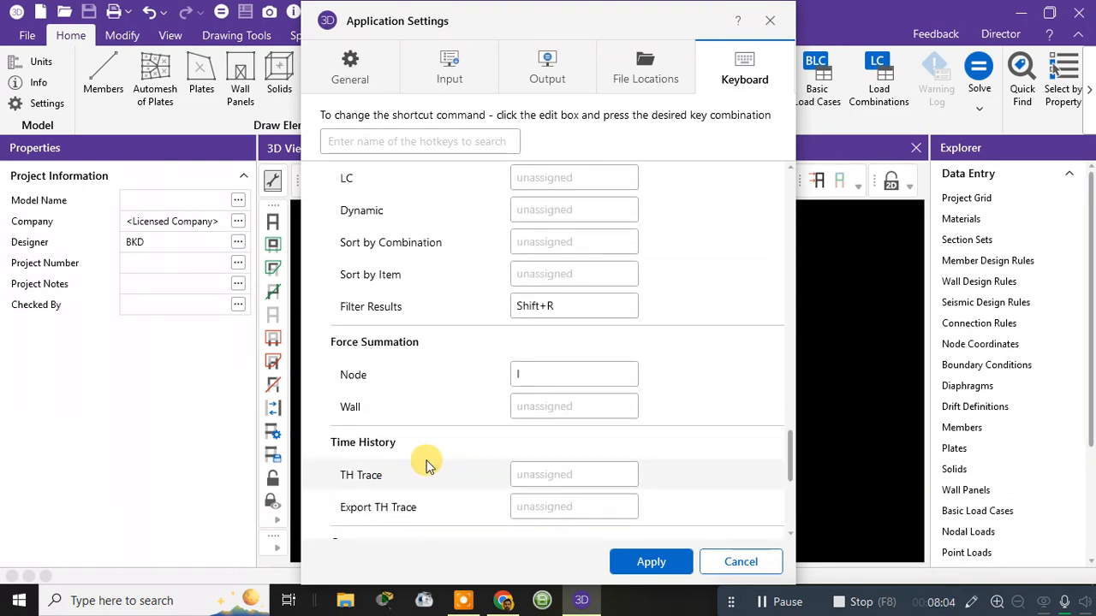
{"action": "scroll", "coordinate": [428, 462], "scroll_direction": "up", "scroll_amount": 20}
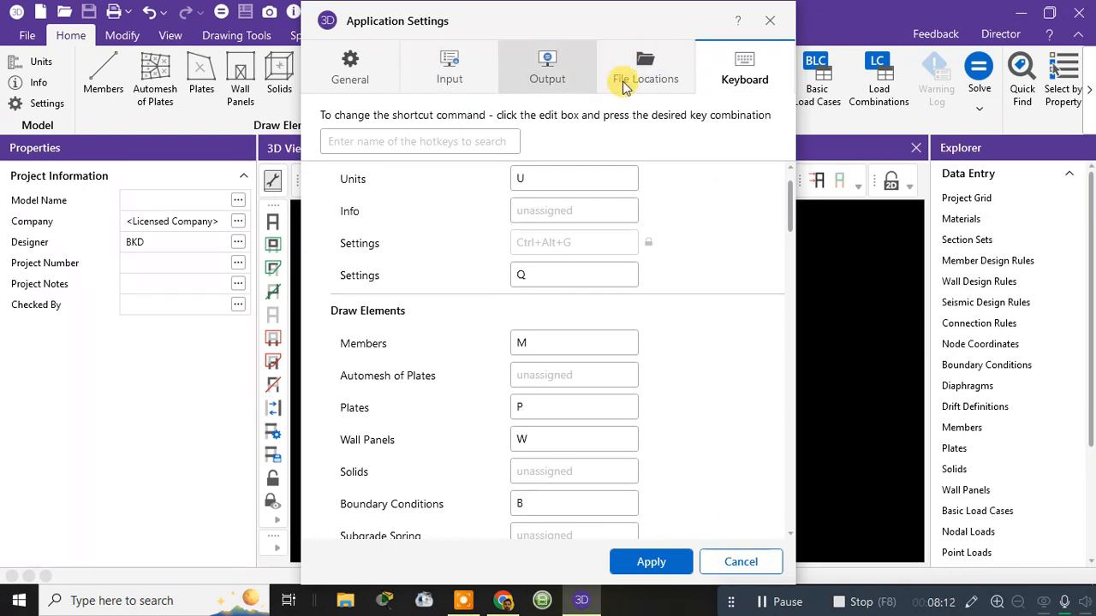
Step: Review the general interface preferences and the hover details for each element type, then apply the application settings
{"action": "left_click", "coordinate": [351, 73]}
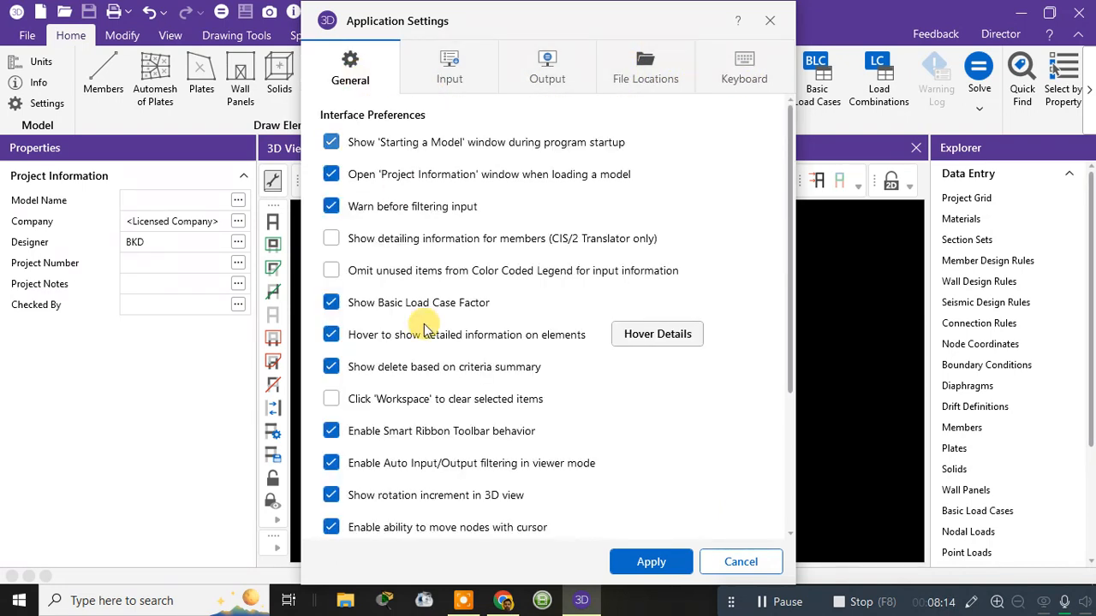
{"action": "scroll", "coordinate": [425, 454], "scroll_direction": "down", "scroll_amount": 2}
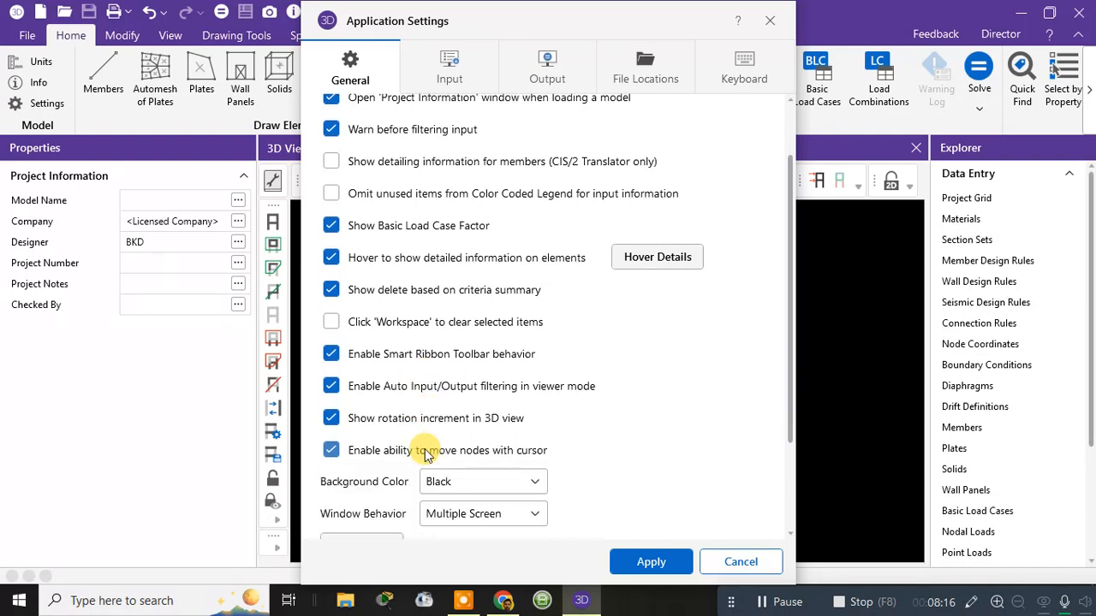
{"action": "scroll", "coordinate": [426, 454], "scroll_direction": "down", "scroll_amount": 1}
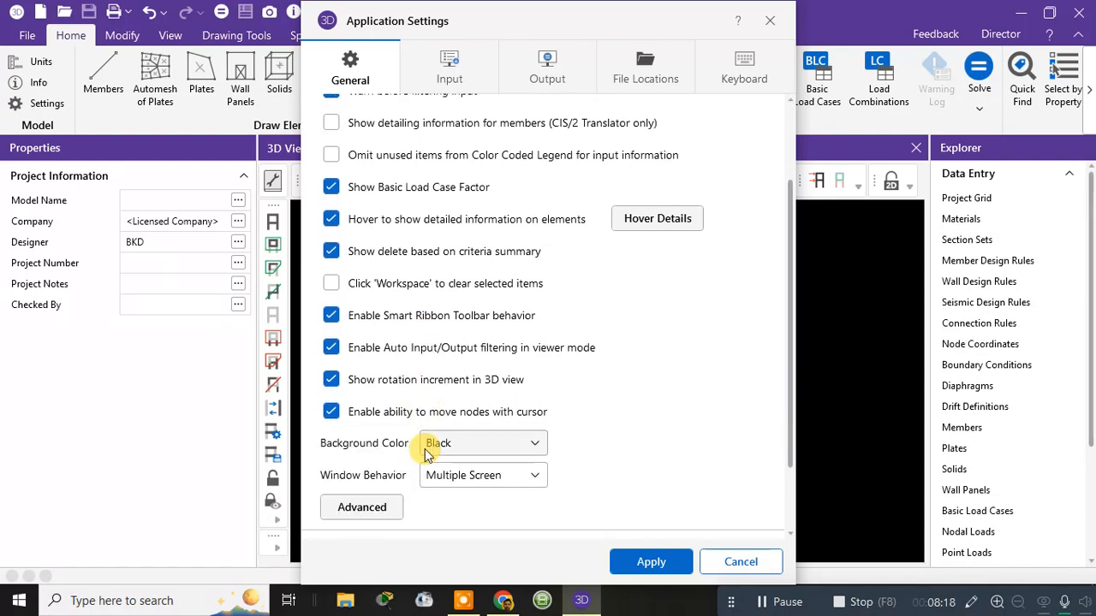
{"action": "left_click", "coordinate": [658, 219]}
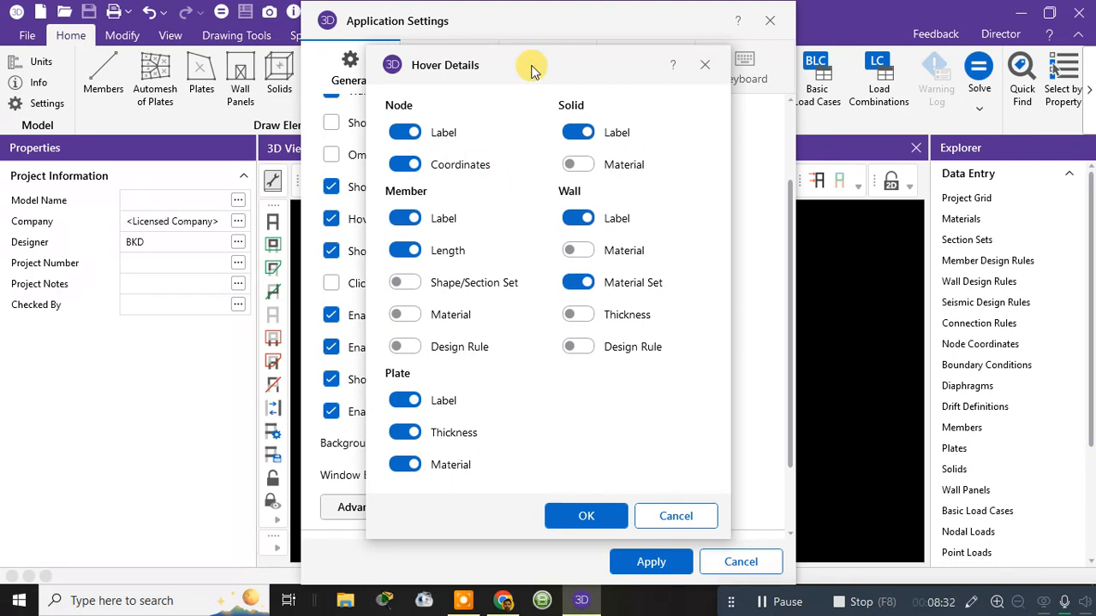
{"action": "left_click", "coordinate": [583, 515]}
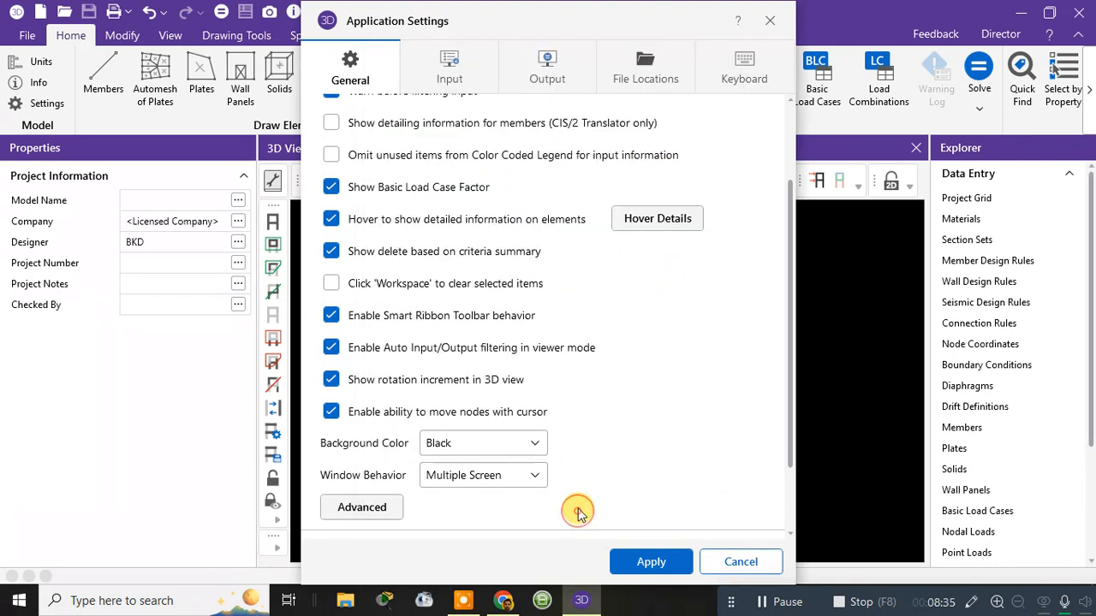
{"action": "left_click", "coordinate": [646, 565]}
{"action": "left_click", "coordinate": [646, 563]}
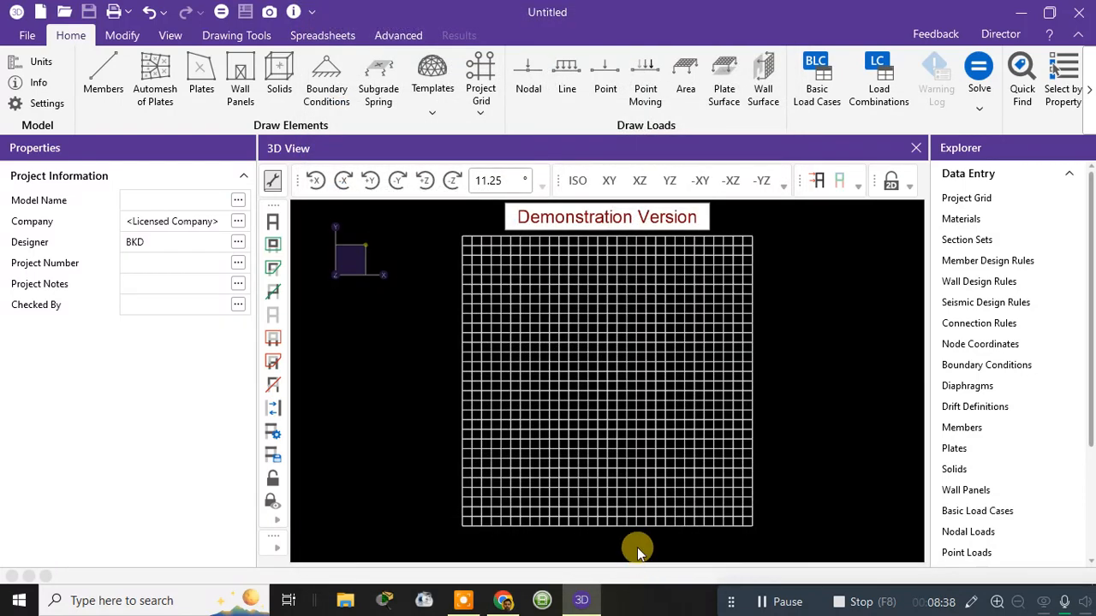